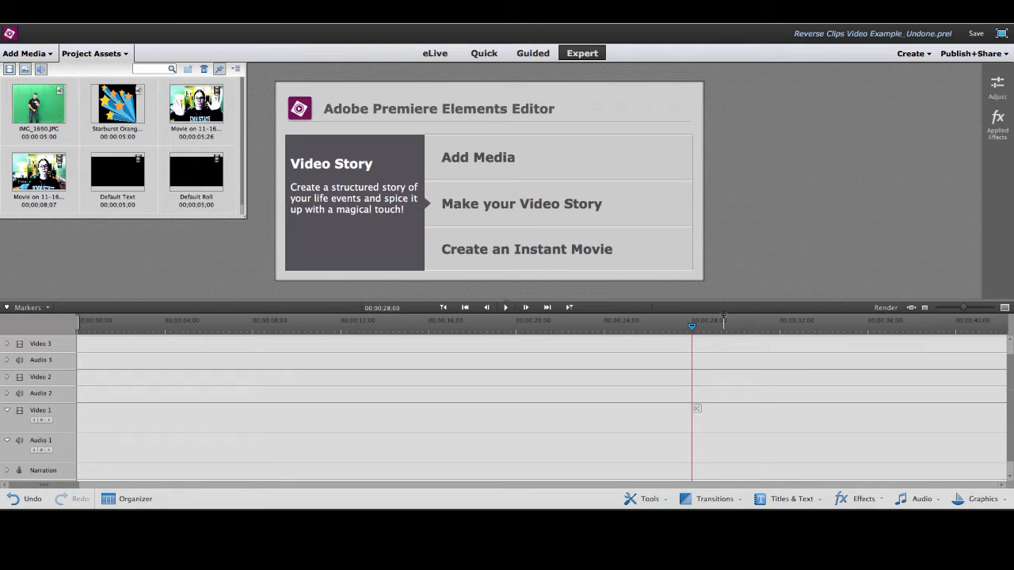
Step: Create a sticky note headed "Reverse Video Requirements:" listing "1.Title Slide" and "2. Forward, then backward, and then transition."
{"action": "left_click", "coordinate": [814, 16]}
{"action": "left_click", "coordinate": [855, 29]}
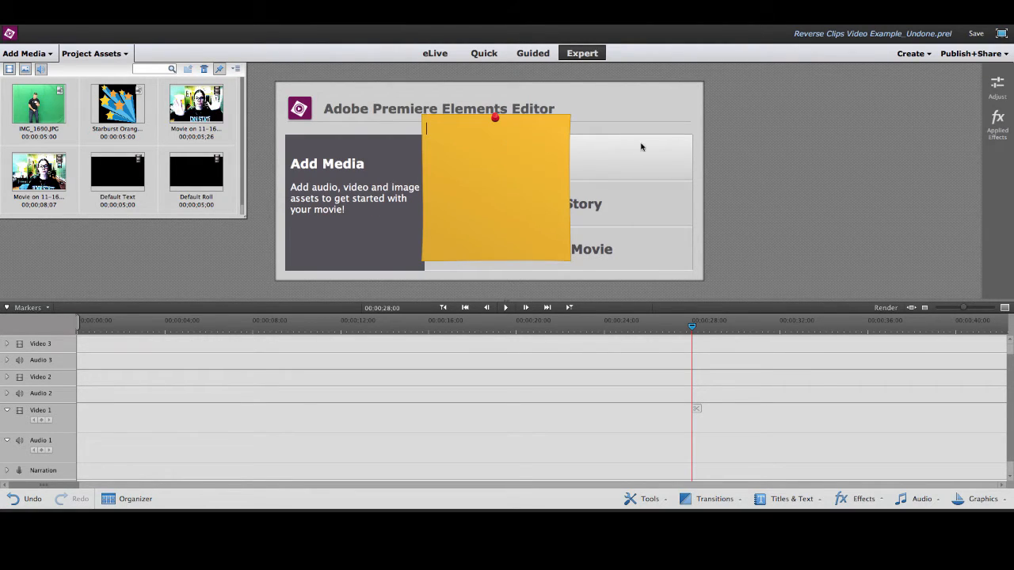
{"action": "type", "text": "Reverse Video Requirements:"}
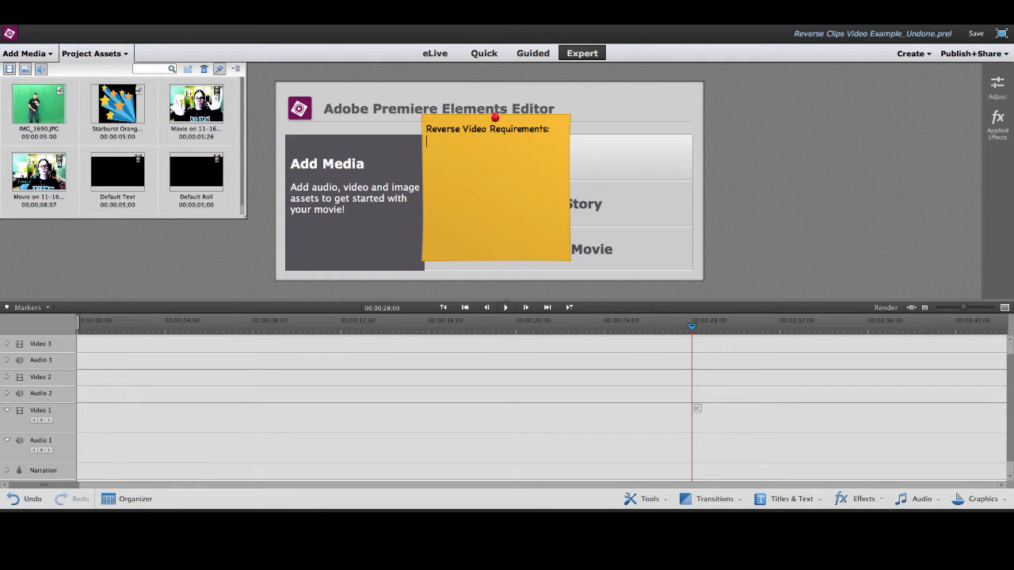
{"action": "type", "text": "Title Slid"}
{"action": "type", "text": "1."}
{"action": "type", "text": "2. Forward, then ba"}
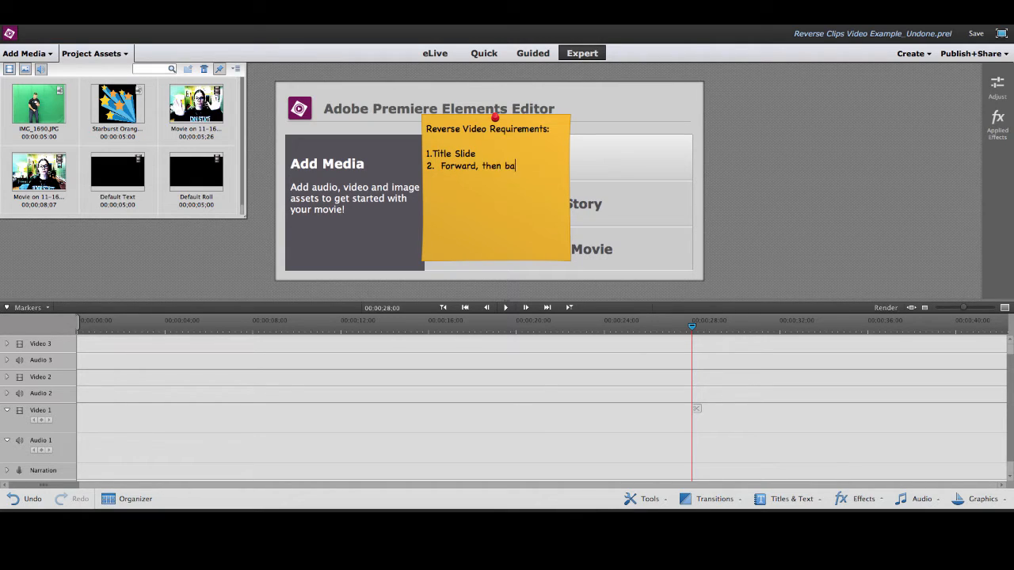
{"action": "type", "text": "ckward, and then transition."}
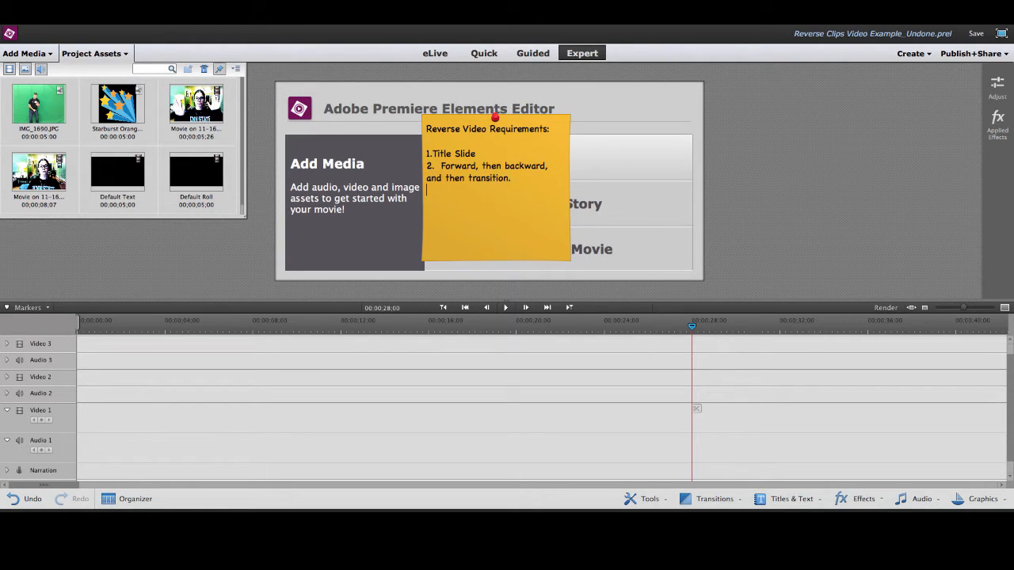
Step: Add "3. Music." and "4. Ending credits." to the sticky note's list of requirements
{"action": "type", "text": "Mus"}
{"action": "type", "text": "nding"}
{"action": "type", "text": " credit"}
Step: Add "You are the videographer... you should not be in your clips, unless you are filming with a tripod and it's only you filming." and move the note beside the preview
{"action": "type", "text": "are the"}
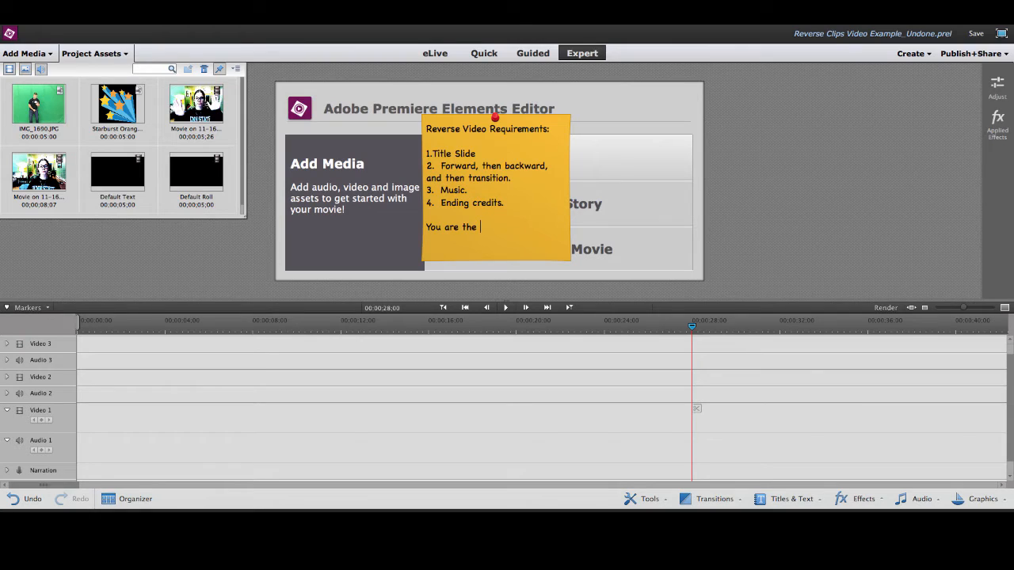
{"action": "type", "text": " videographer... you should not be in your"}
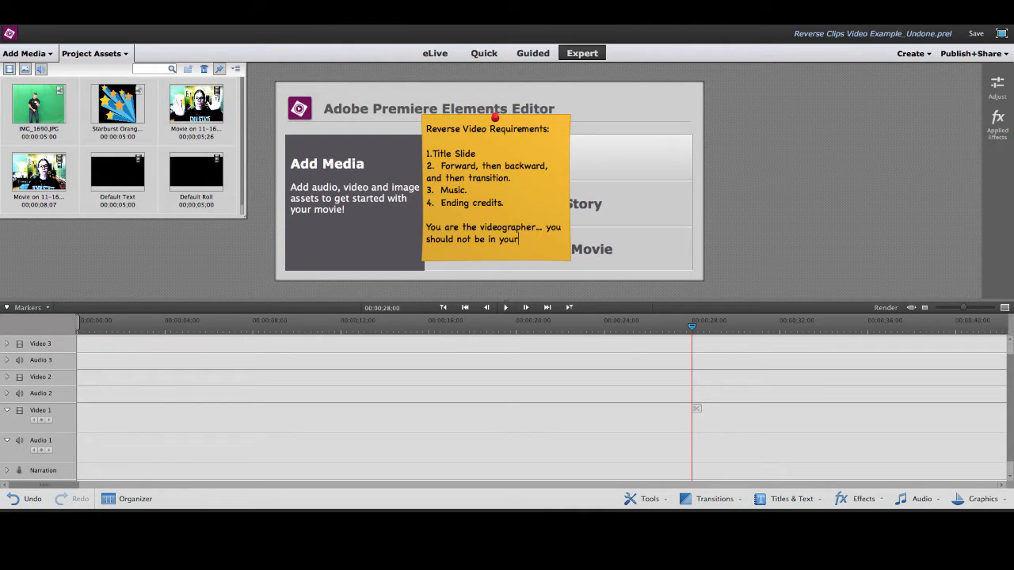
{"action": "type", "text": " clips, unless you are filming with a tr"}
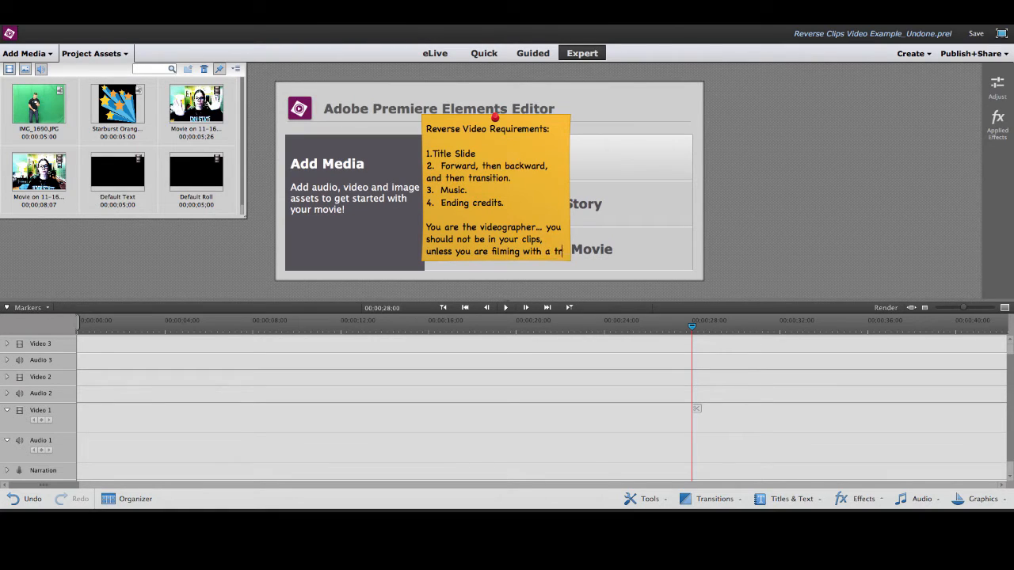
{"action": "type", "text": "ipod and it's onl"}
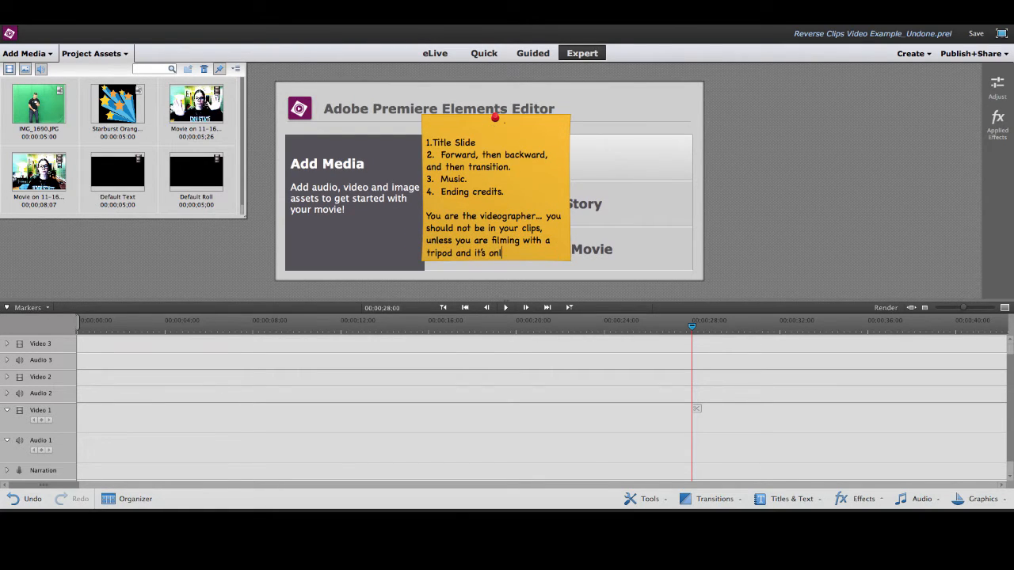
{"action": "type", "text": "y you filming."}
{"action": "left_click_drag", "start_coordinate": [566, 263], "coordinate": [952, 242]}
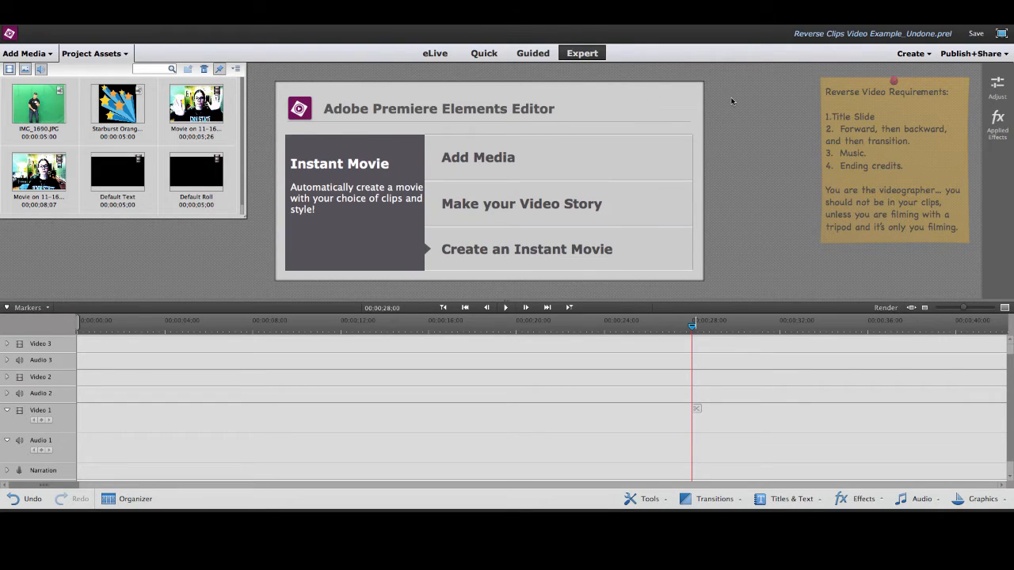
Step: Place the 8-second movie clip near the start of Video 1 and paste a copy shortly after its end
{"action": "left_click_drag", "start_coordinate": [38, 174], "coordinate": [111, 423]}
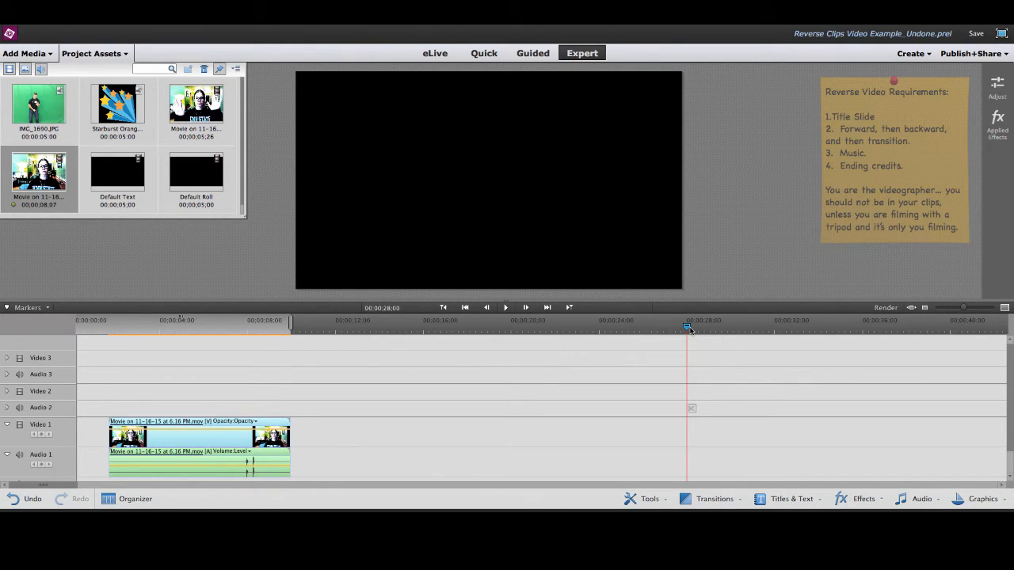
{"action": "left_click_drag", "start_coordinate": [687, 327], "coordinate": [315, 340]}
{"action": "key", "text": "ctrl+v"}
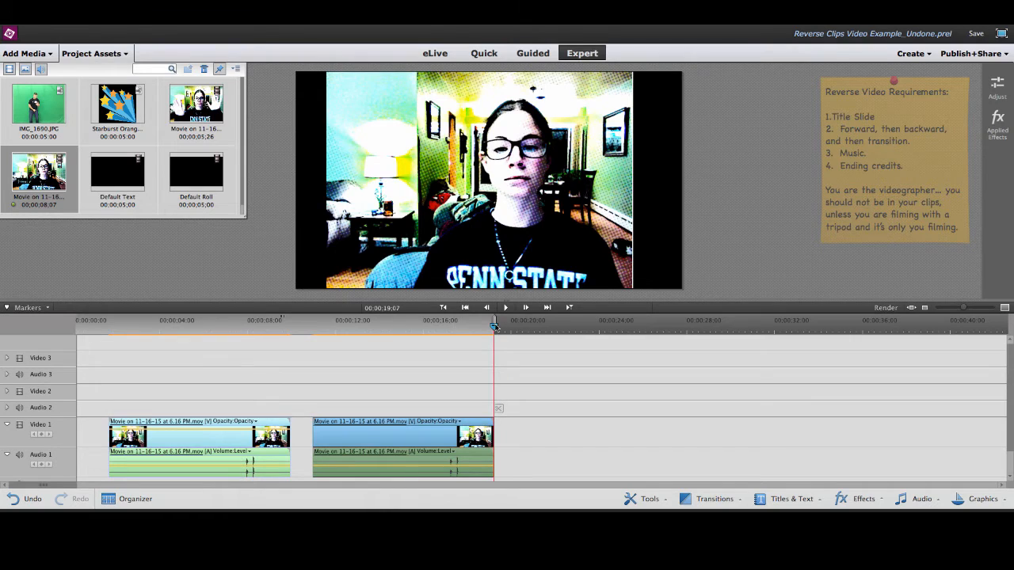
Step: Reverse the second copy of the clip using Time Stretch with Reverse Speed enabled
{"action": "left_click_drag", "start_coordinate": [493, 326], "coordinate": [363, 340]}
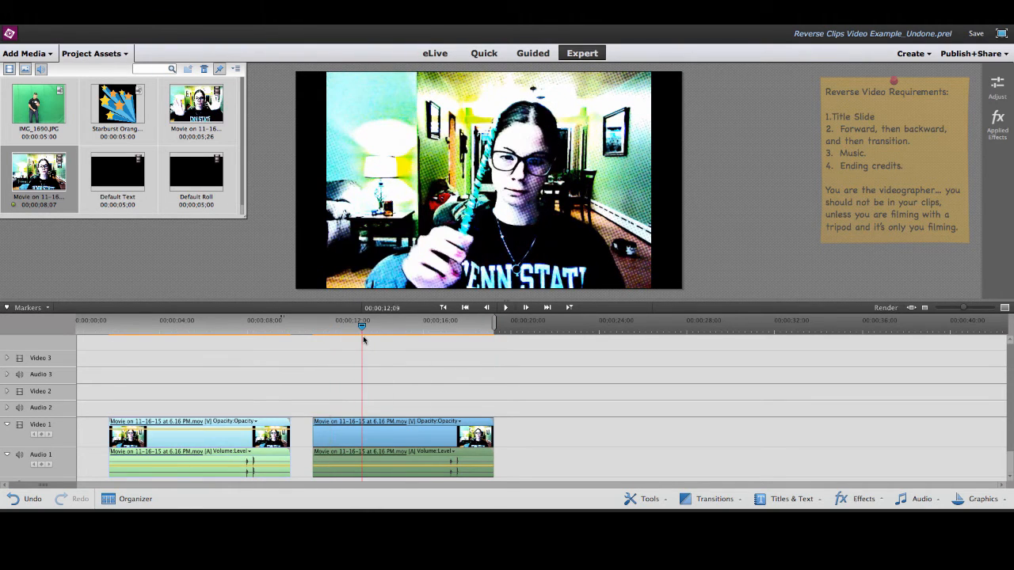
{"action": "right_click", "coordinate": [393, 439]}
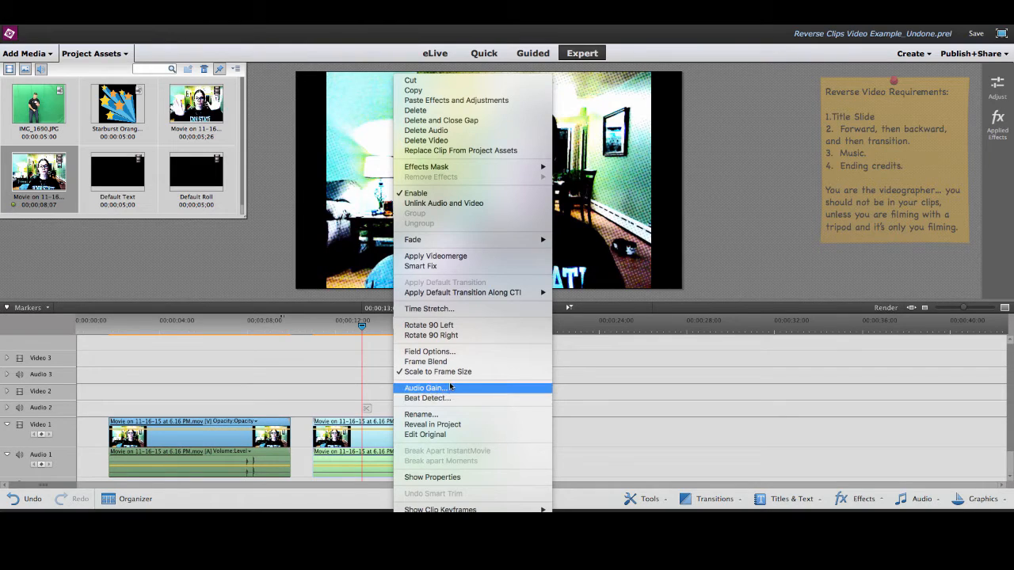
{"action": "left_click", "coordinate": [460, 309]}
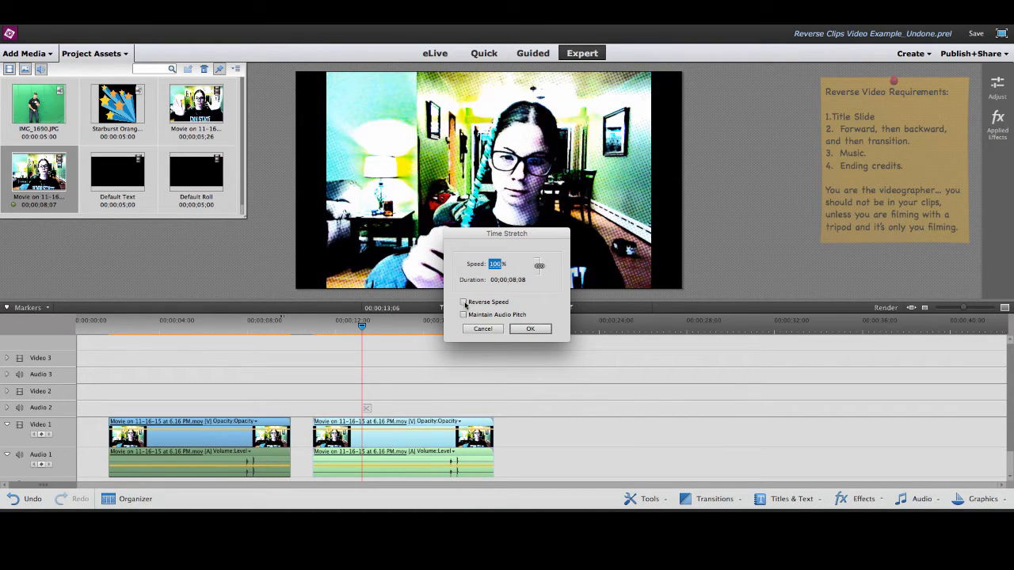
{"action": "left_click", "coordinate": [463, 303]}
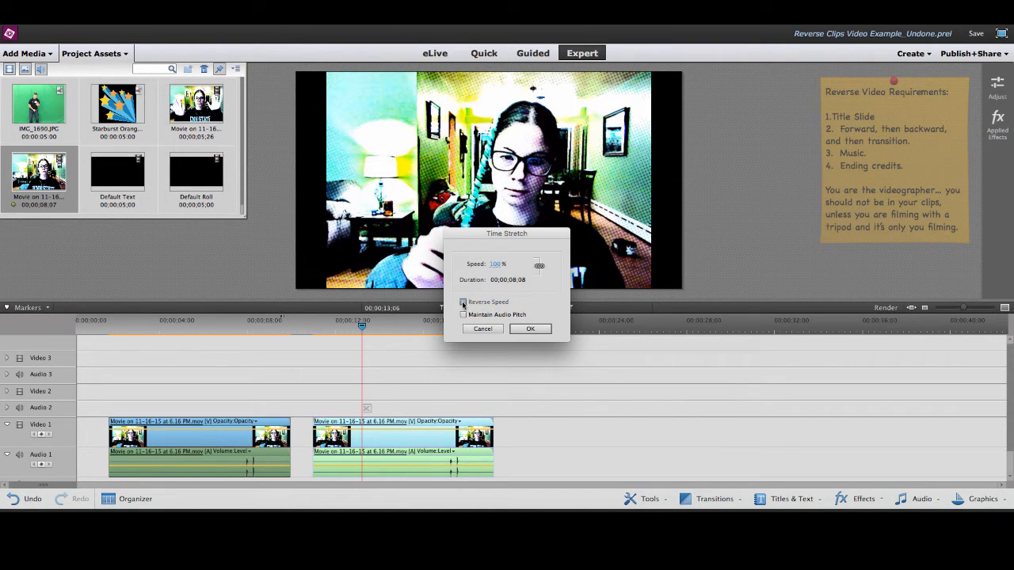
{"action": "left_click", "coordinate": [530, 329]}
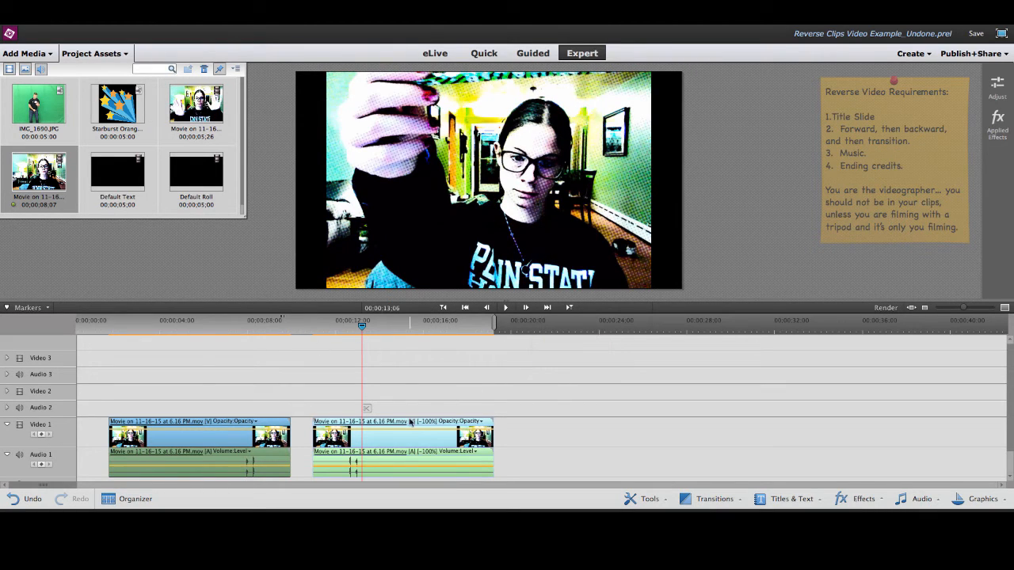
Step: Move the reversed clip against the end of the first clip and play both from the beginning
{"action": "left_click_drag", "start_coordinate": [415, 439], "coordinate": [393, 440]}
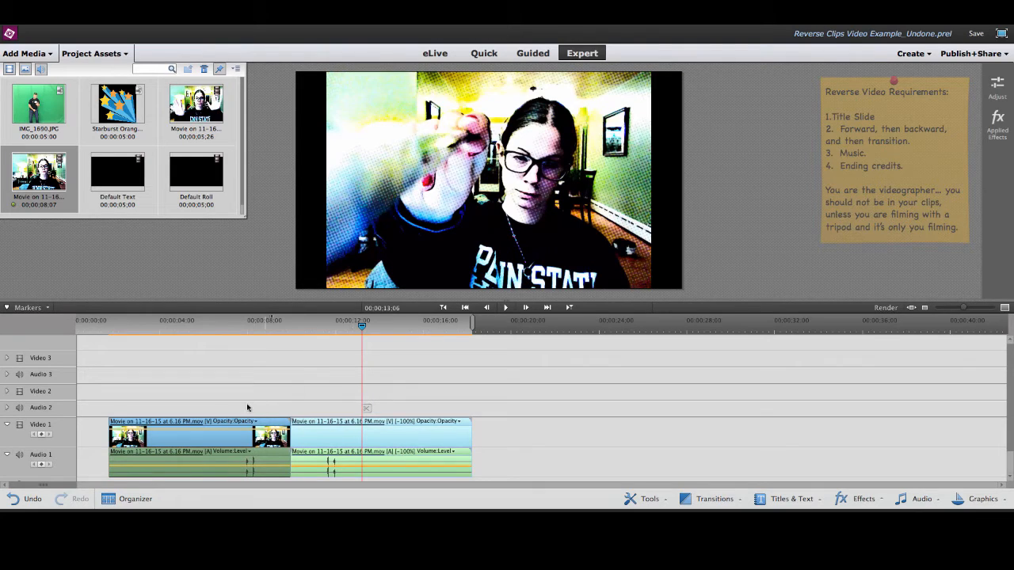
{"action": "left_click_drag", "start_coordinate": [362, 327], "coordinate": [108, 333]}
{"action": "key", "text": "space"}
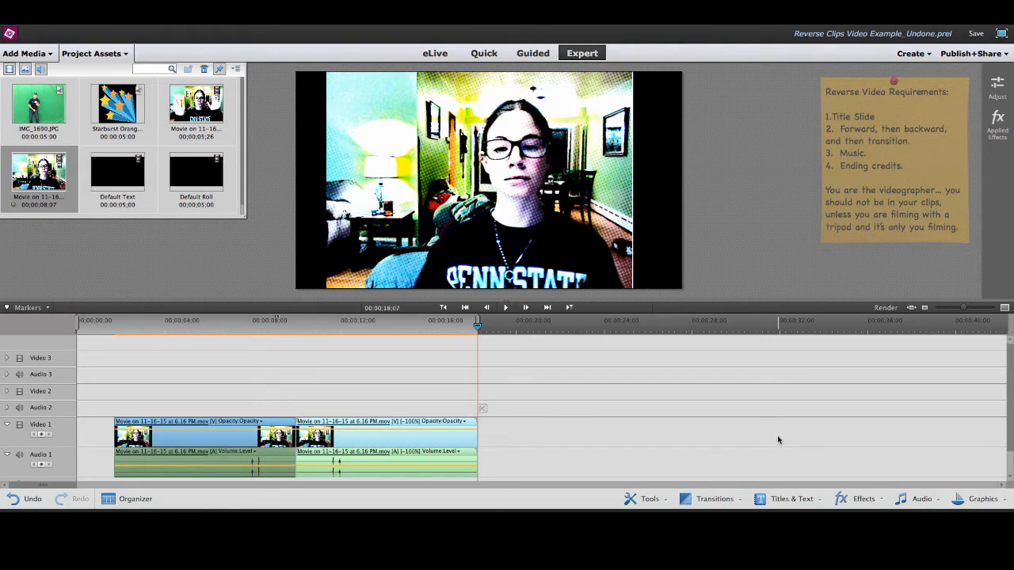
Step: Apply the Wiggle transition to the end of the reversed clip, keeping 1 second duration and Left clip alignment
{"action": "left_click", "coordinate": [715, 501]}
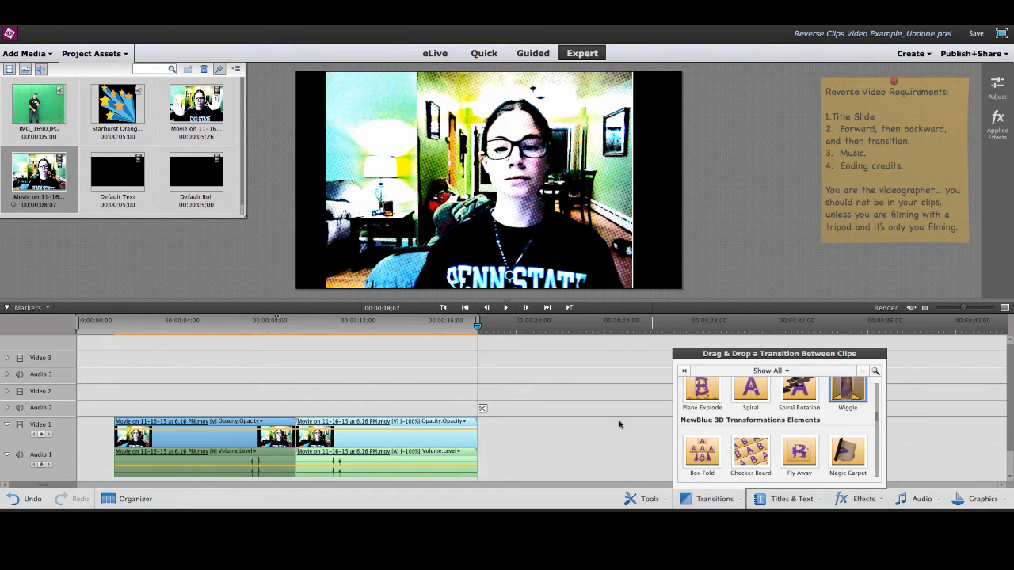
{"action": "scroll", "coordinate": [839, 426], "scroll_direction": "up", "scroll_amount": 2}
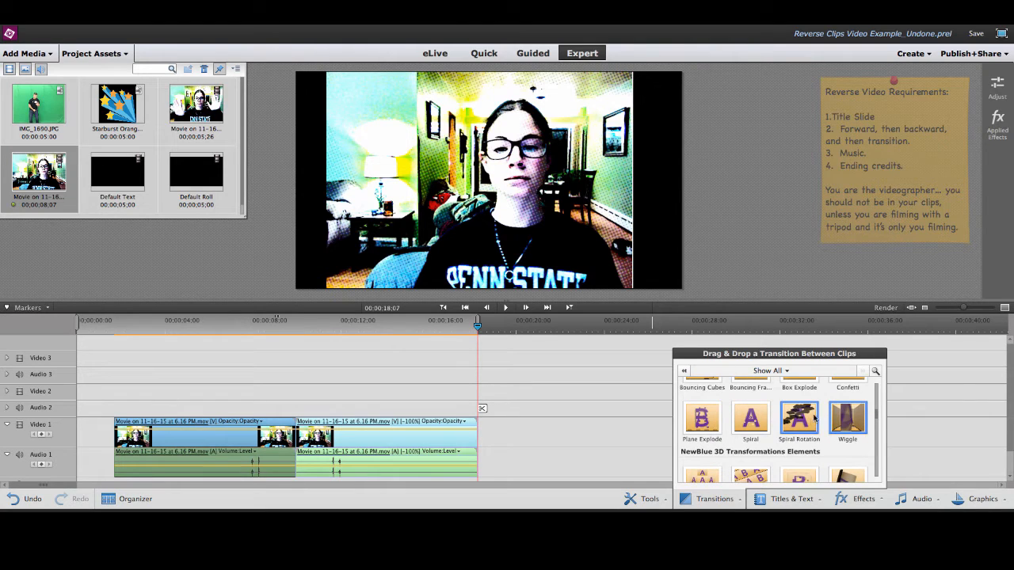
{"action": "left_click_drag", "start_coordinate": [762, 420], "coordinate": [469, 432]}
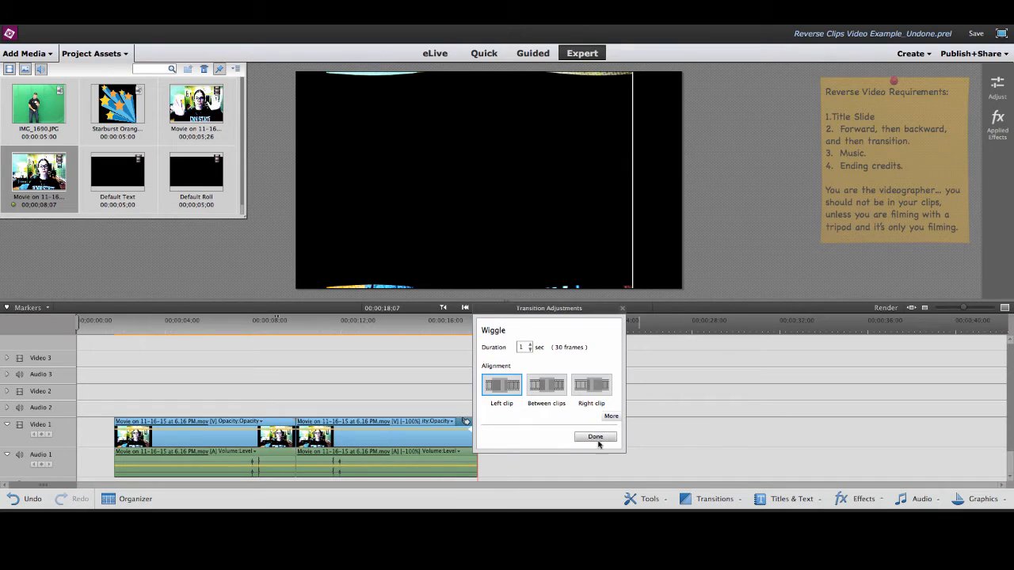
{"action": "left_click", "coordinate": [597, 439]}
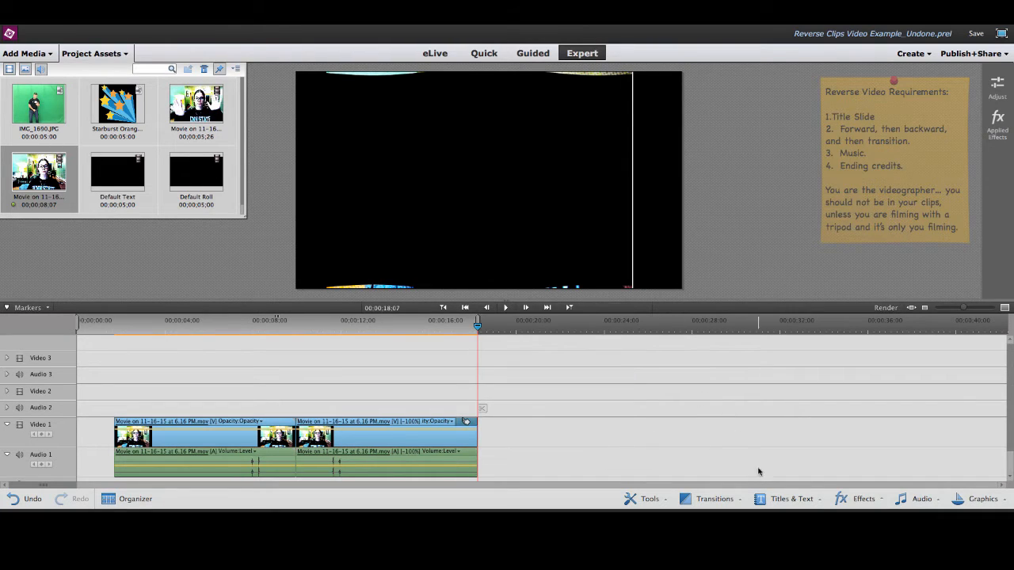
Step: Apply the Plane Explode transition to the beginning of the first clip on Video 1
{"action": "left_click", "coordinate": [806, 504]}
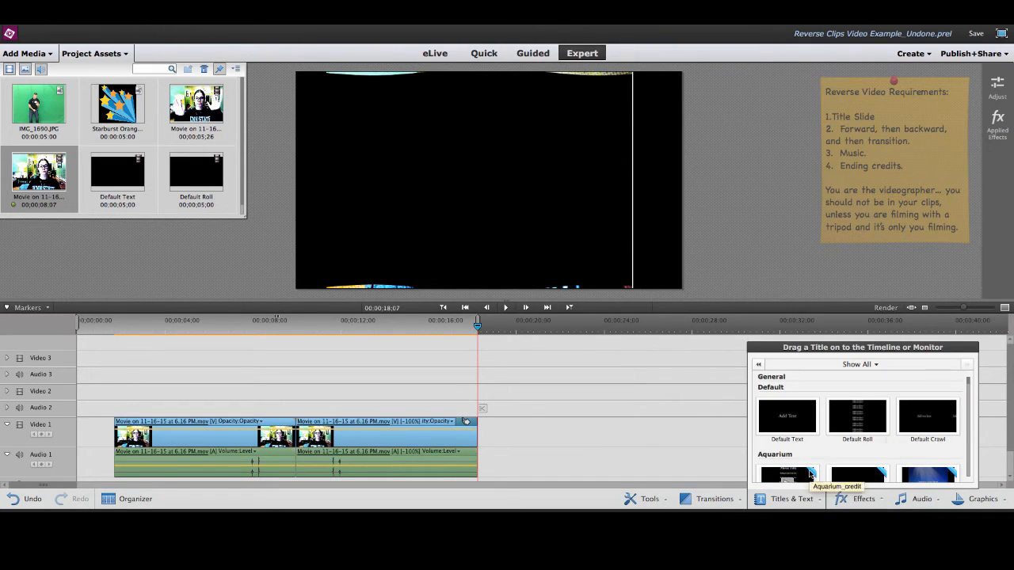
{"action": "left_click", "coordinate": [727, 500]}
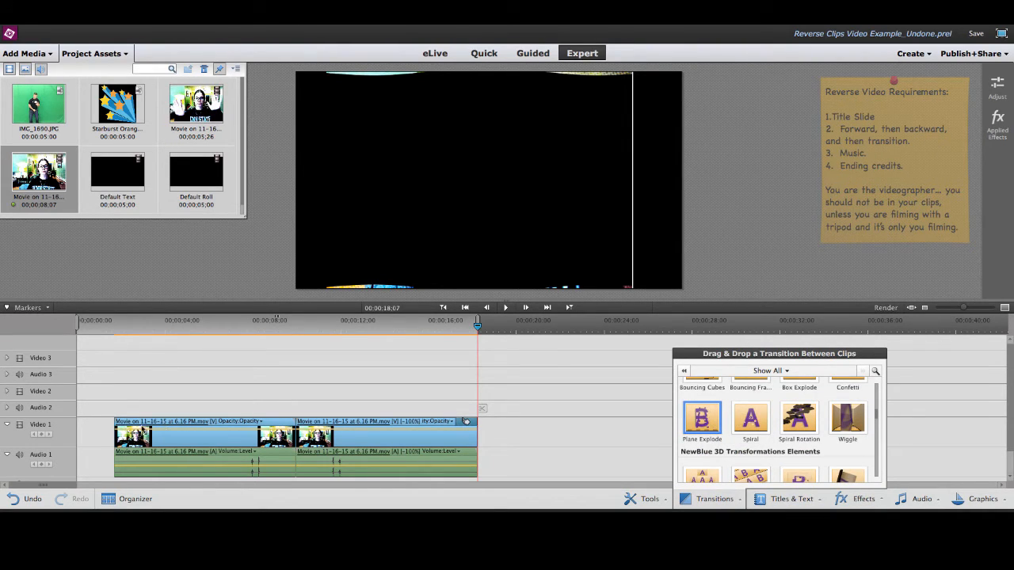
{"action": "left_click_drag", "start_coordinate": [693, 424], "coordinate": [125, 422]}
{"action": "left_click", "coordinate": [278, 438]}
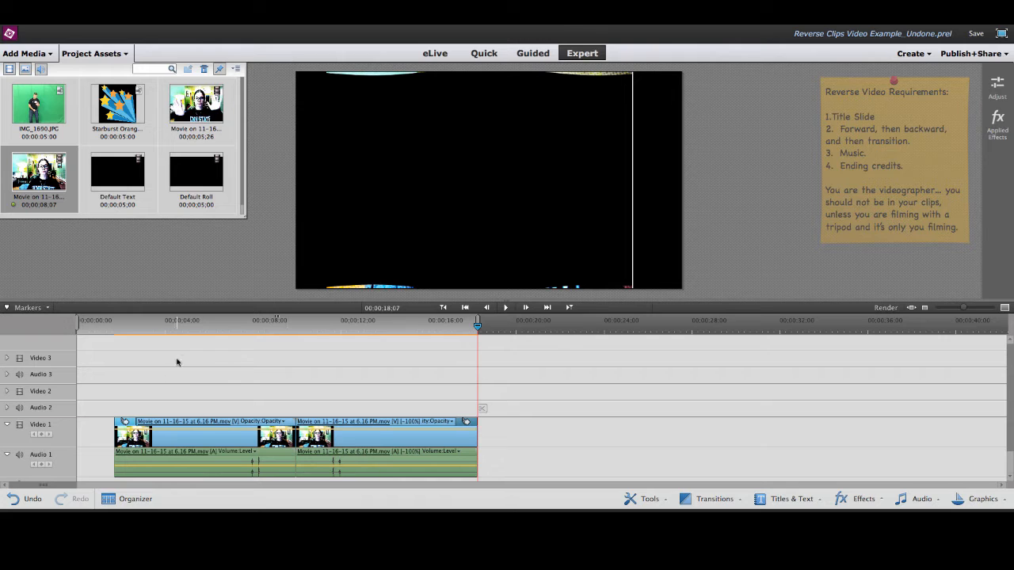
Step: Play the beginning and the end of the sequence to check both transitions
{"action": "left_click", "coordinate": [99, 329]}
{"action": "left_click", "coordinate": [509, 308]}
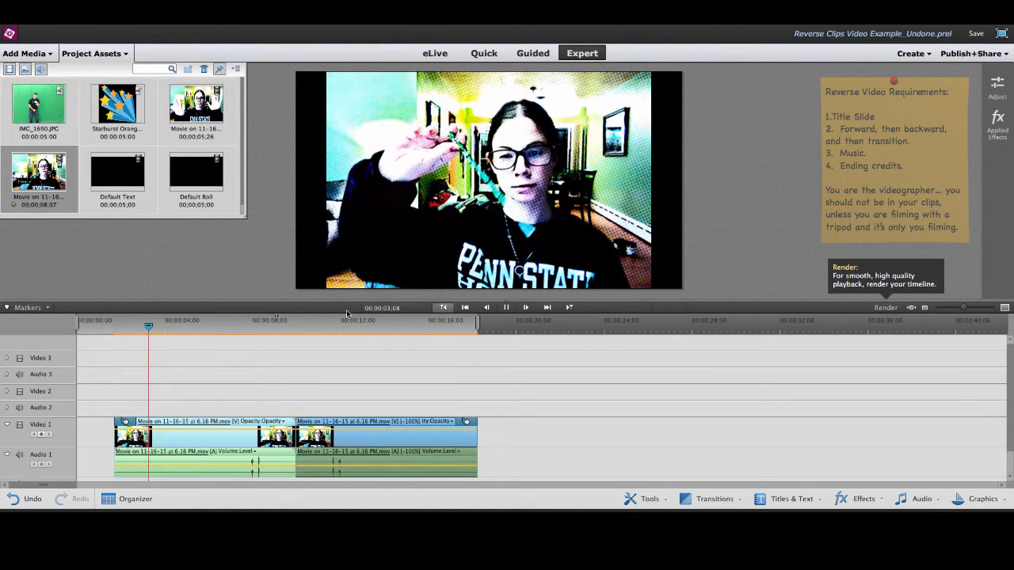
{"action": "left_click", "coordinate": [270, 332]}
{"action": "left_click_drag", "start_coordinate": [272, 336], "coordinate": [440, 333]}
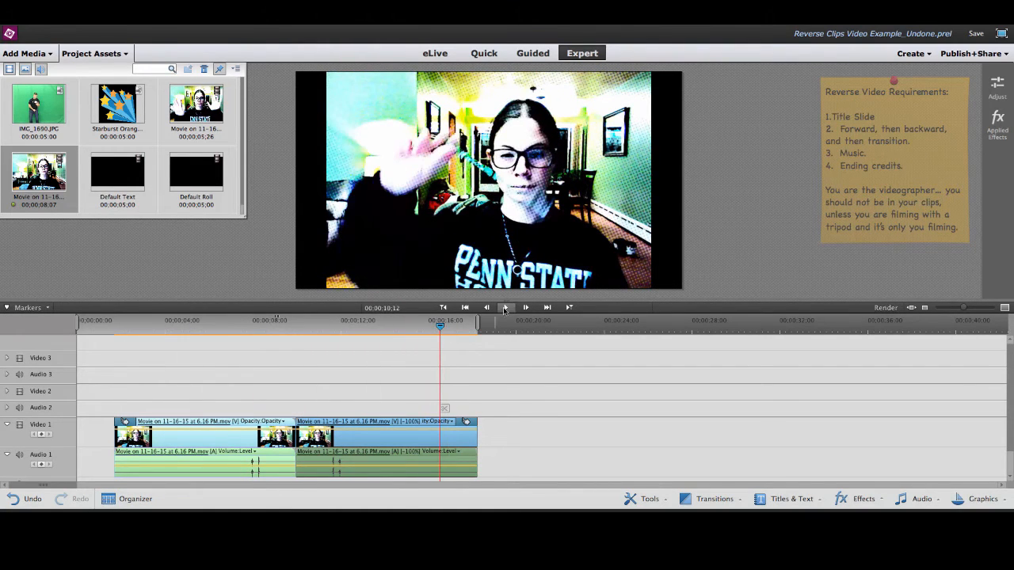
{"action": "left_click", "coordinate": [504, 308]}
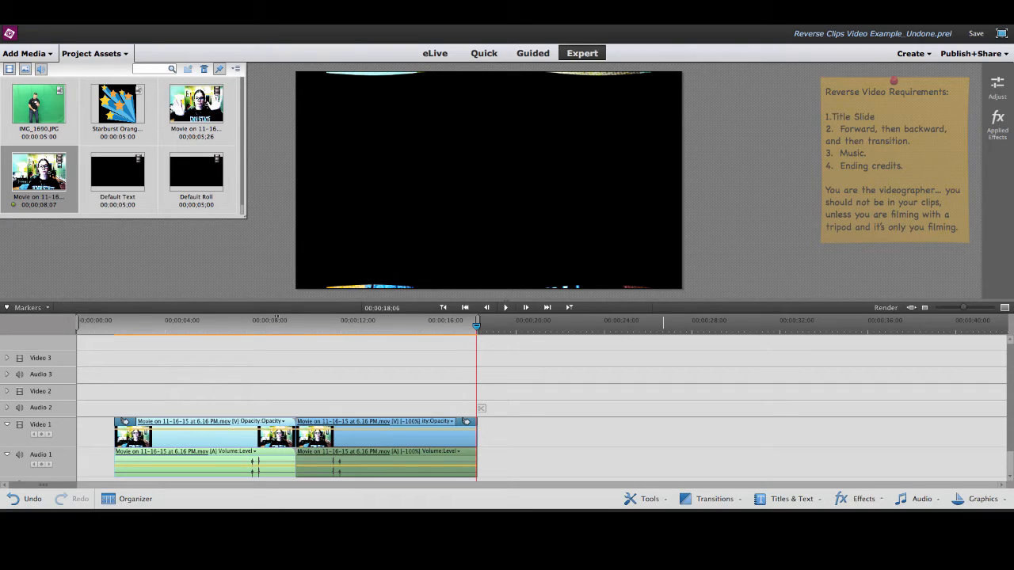
Step: Look at the title templates and preview the existing Default Text title from the project assets
{"action": "left_click", "coordinate": [789, 498]}
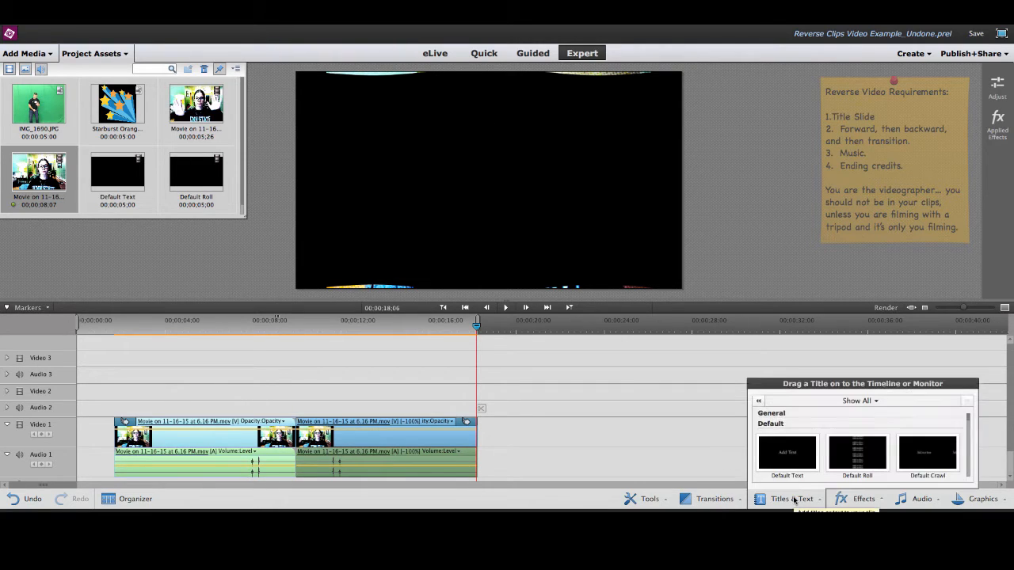
{"action": "left_click", "coordinate": [793, 417]}
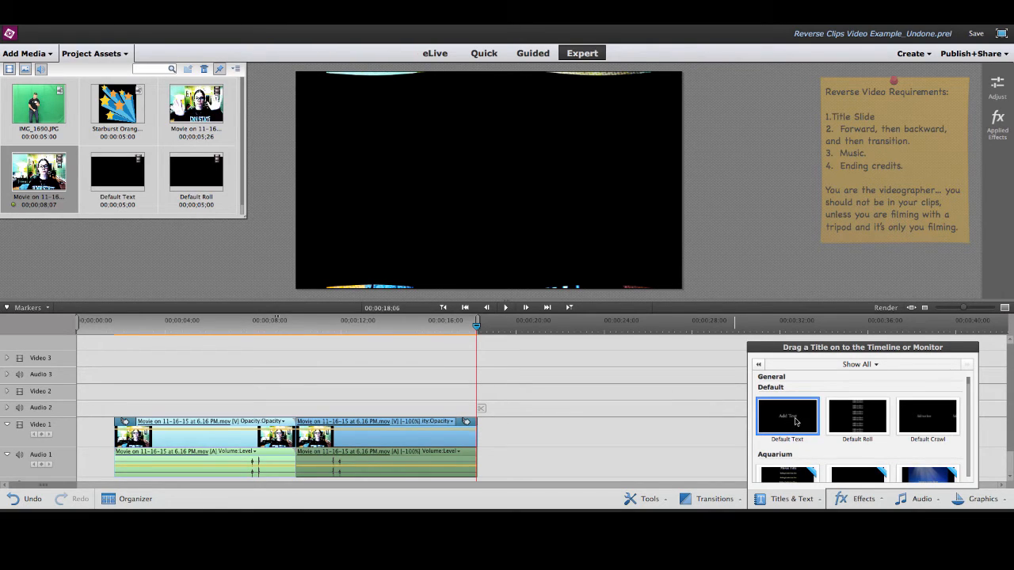
{"action": "left_click", "coordinate": [119, 173]}
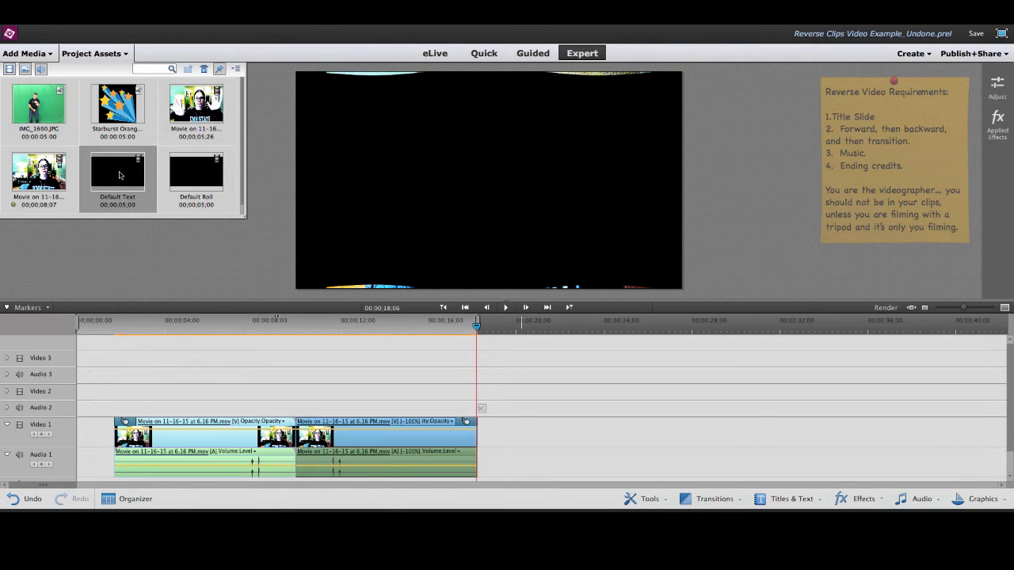
{"action": "double_click", "coordinate": [117, 175]}
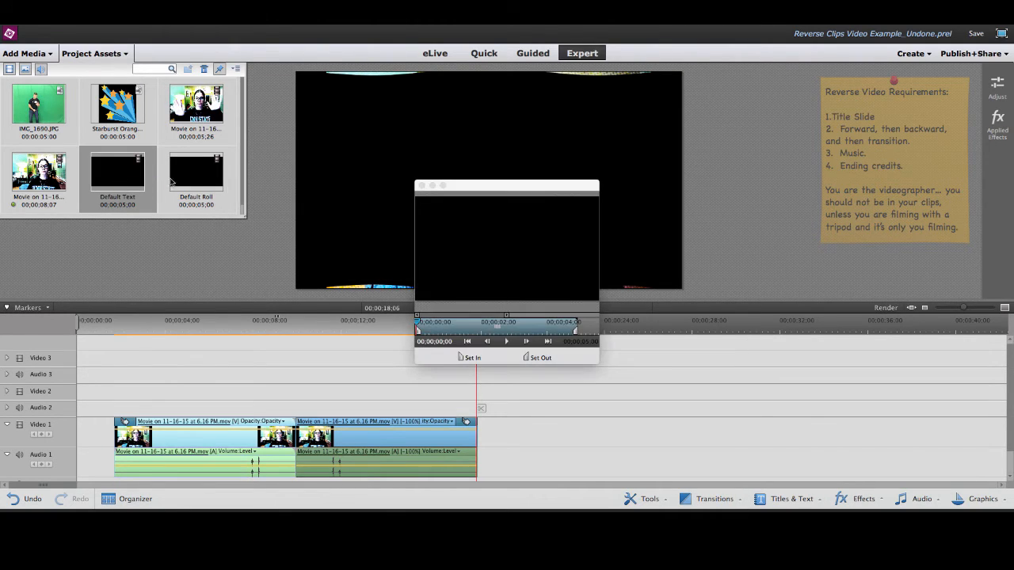
{"action": "left_click", "coordinate": [507, 341]}
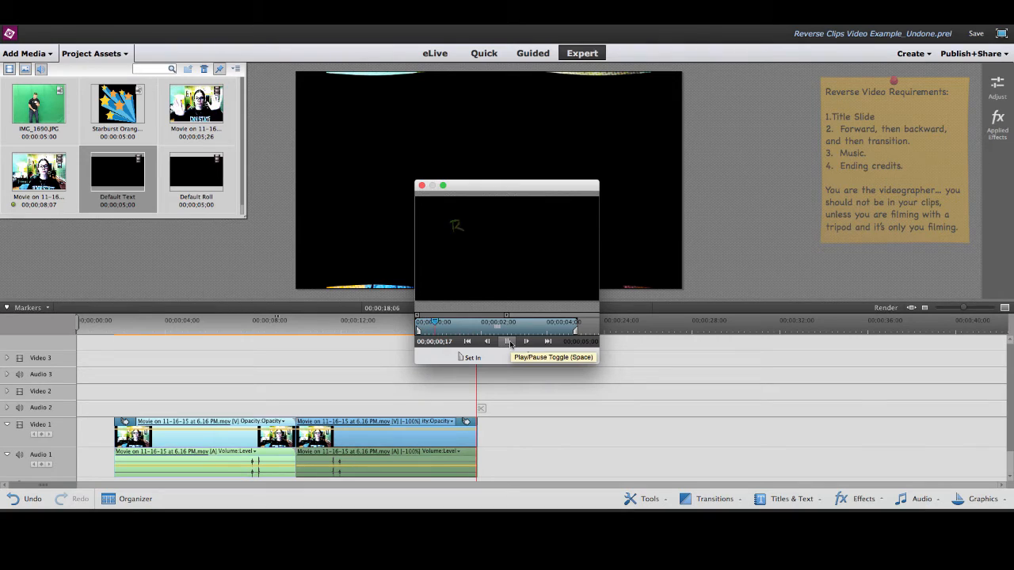
{"action": "left_click", "coordinate": [421, 186]}
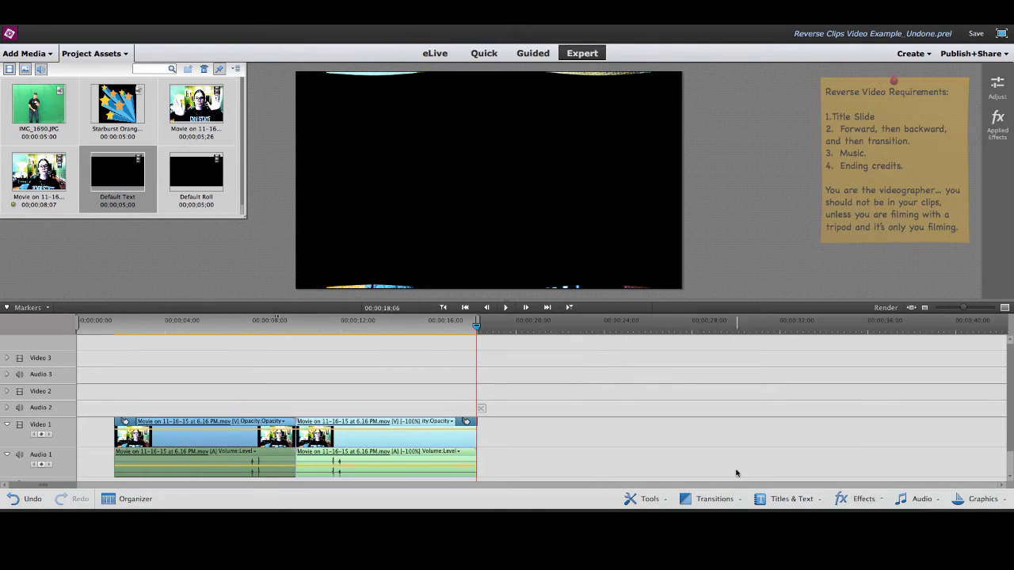
Step: Add a Default Text title after the reversed clip on Video 1 and move the requirements note clear of the text settings
{"action": "left_click", "coordinate": [796, 499]}
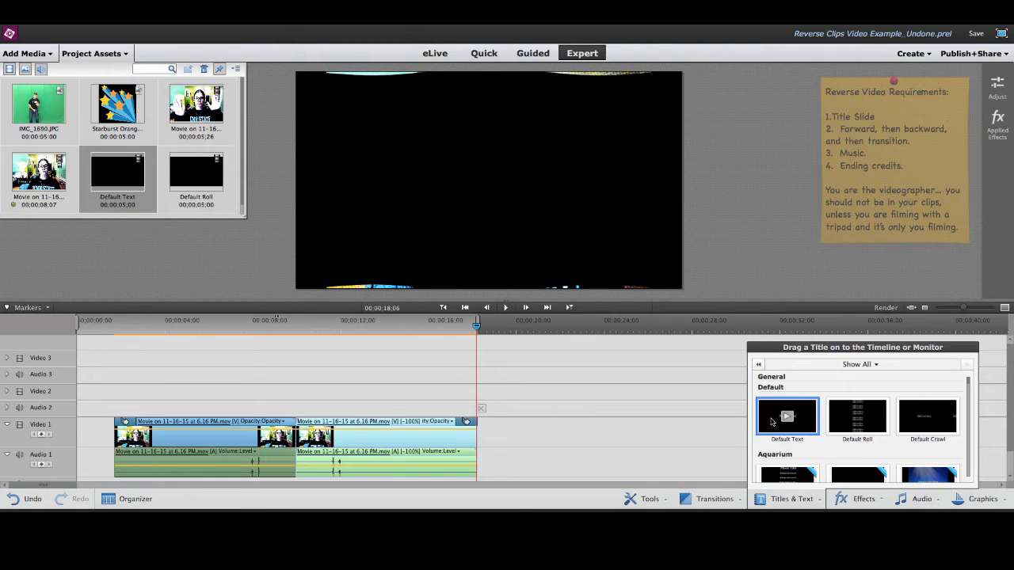
{"action": "left_click_drag", "start_coordinate": [770, 421], "coordinate": [498, 429]}
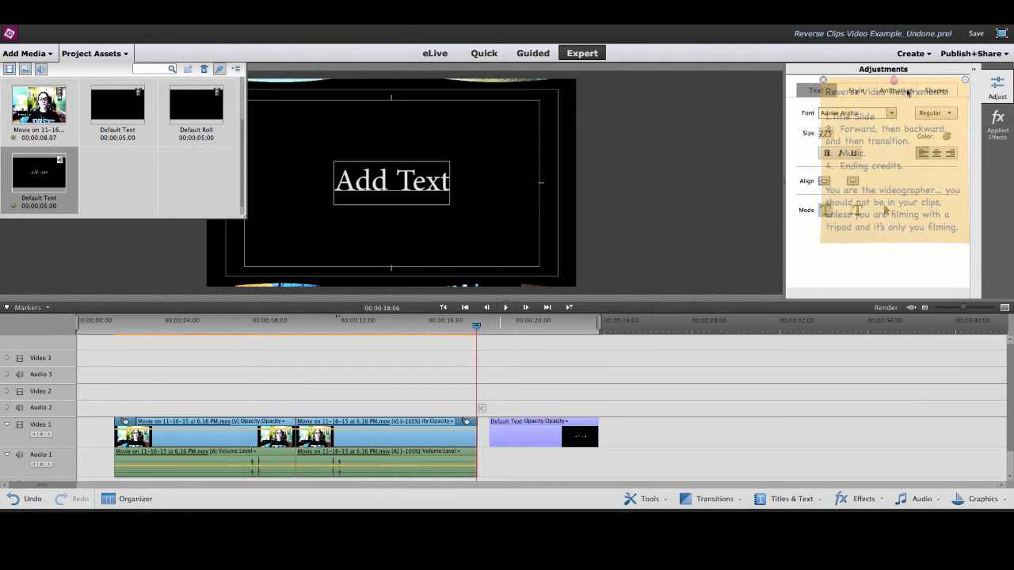
{"action": "left_click", "coordinate": [962, 237]}
{"action": "left_click_drag", "start_coordinate": [963, 239], "coordinate": [989, 478]}
{"action": "key", "text": "super+s"}
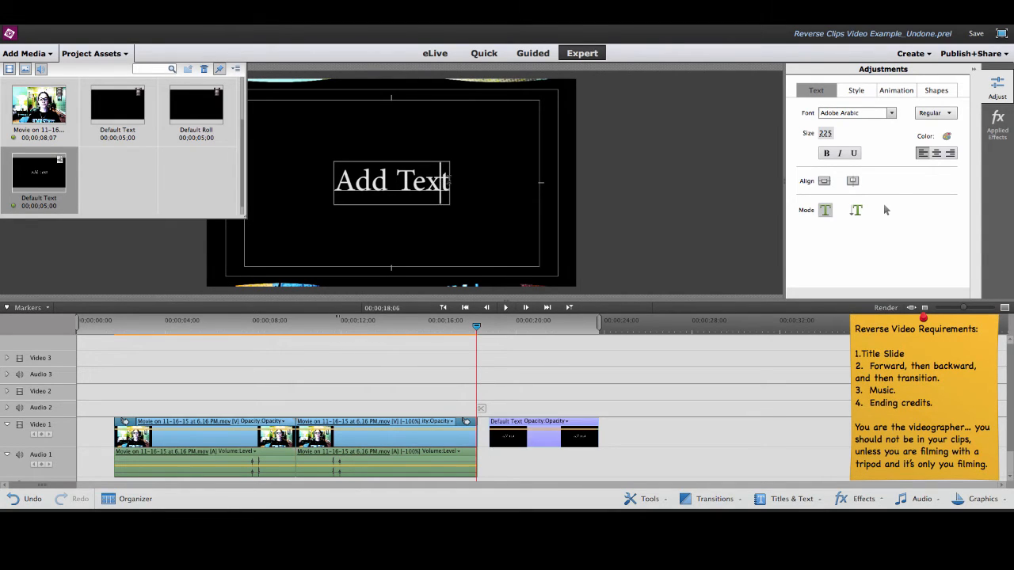
Step: Apply the FadeInByCharacters animation to the new title's text
{"action": "left_click_drag", "start_coordinate": [450, 184], "coordinate": [336, 184]}
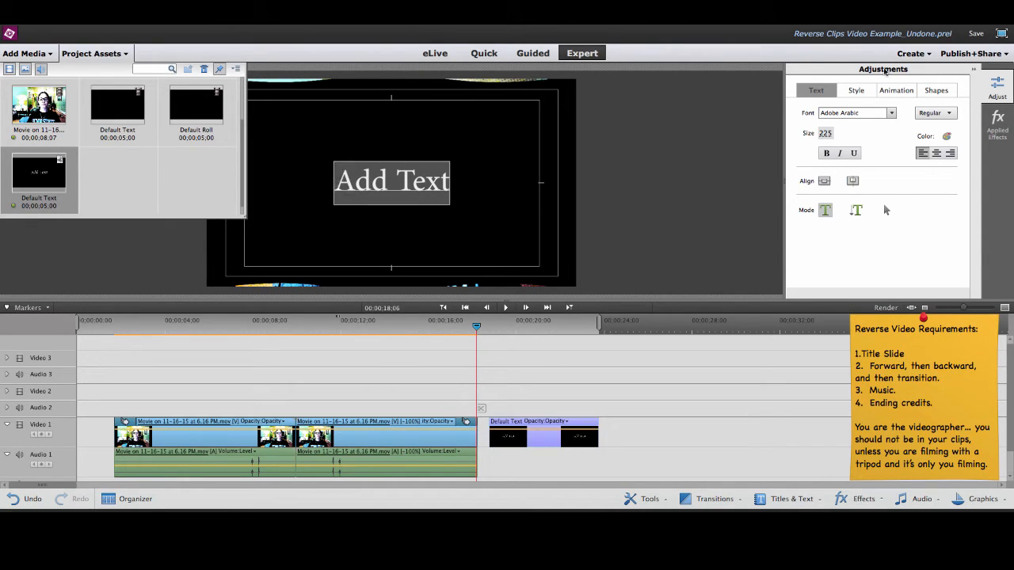
{"action": "left_click", "coordinate": [896, 90]}
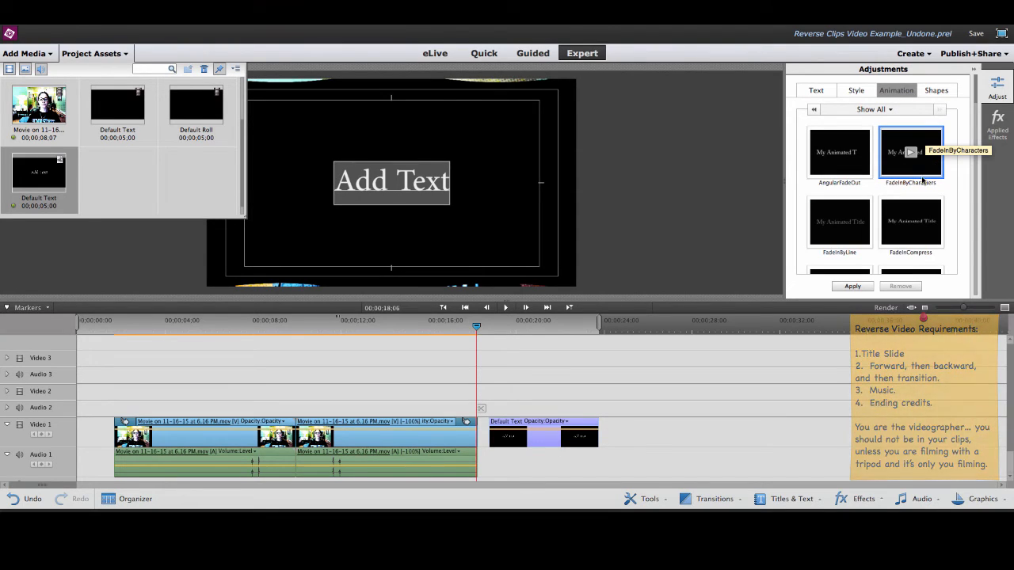
{"action": "left_click", "coordinate": [852, 286]}
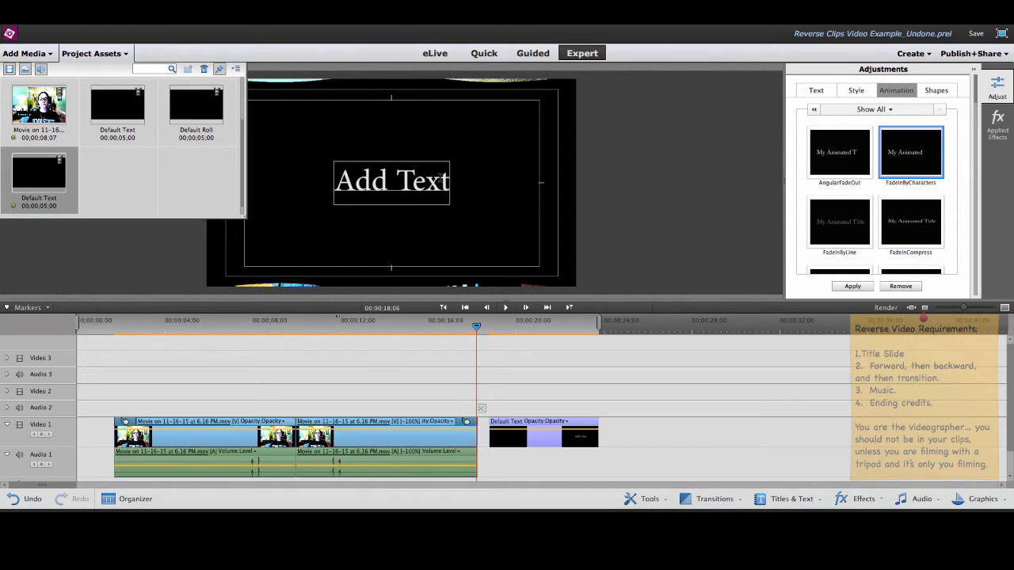
Step: Replace the placeholder title text with "Reverse Clips", "Project" and "By:" plus the creator's name on three lines
{"action": "left_click_drag", "start_coordinate": [449, 181], "coordinate": [336, 176]}
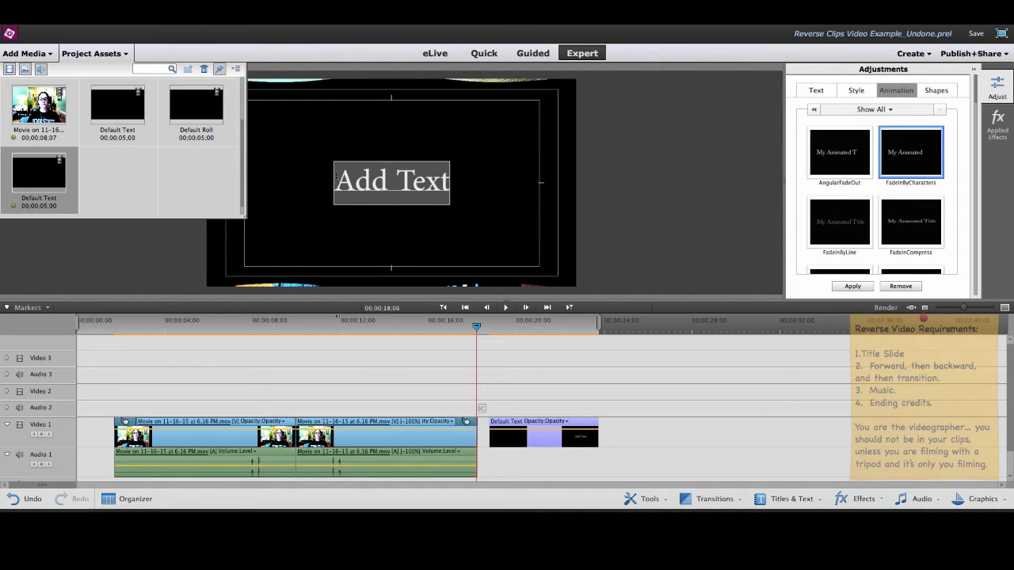
{"action": "type", "text": "Reverse"}
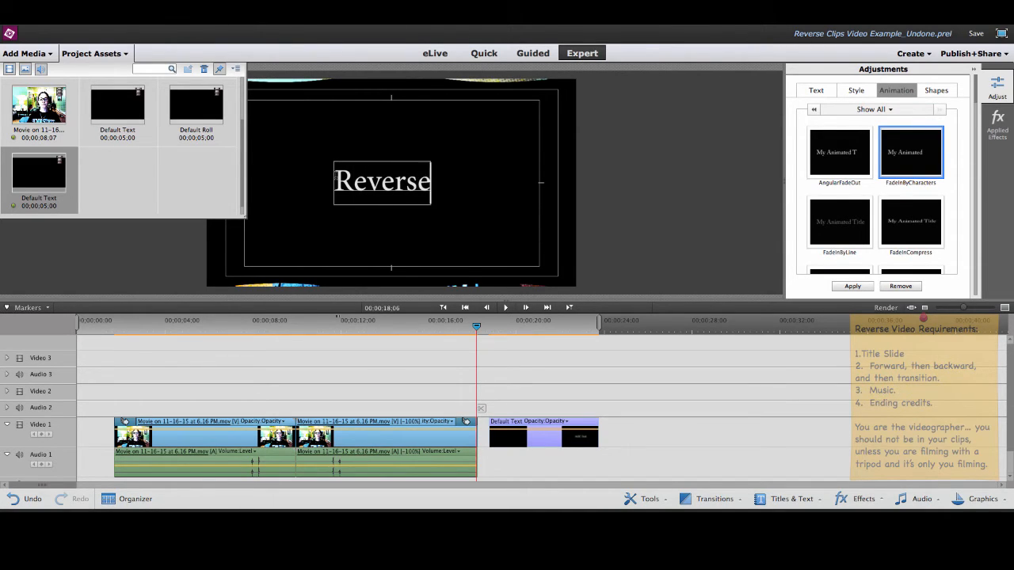
{"action": "type", "text": " S"}
{"action": "key", "text": "BackSpace"}
{"action": "type", "text": "Clip"}
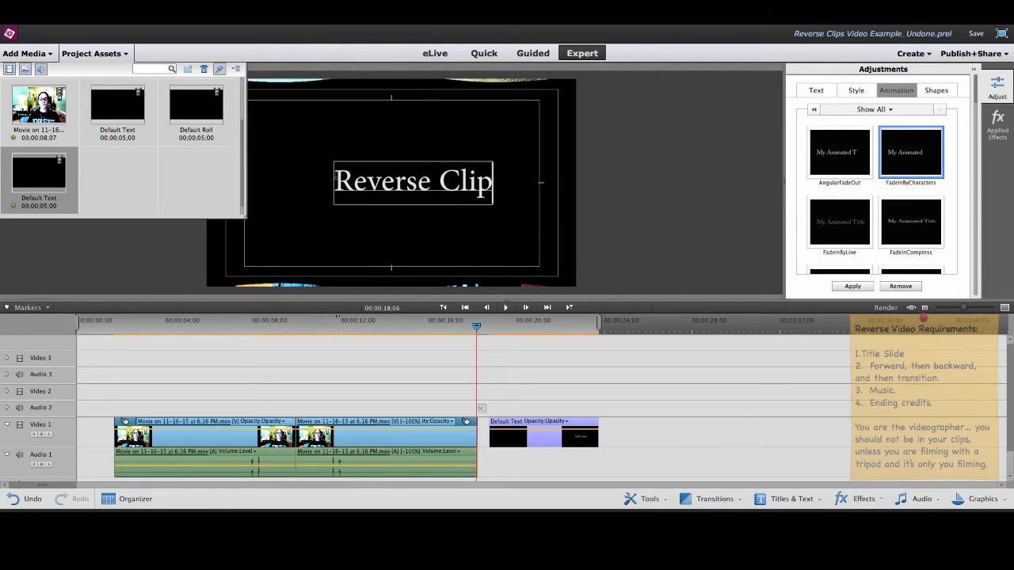
{"action": "type", "text": "s"}
{"action": "key", "text": "Return"}
{"action": "type", "text": "Project"}
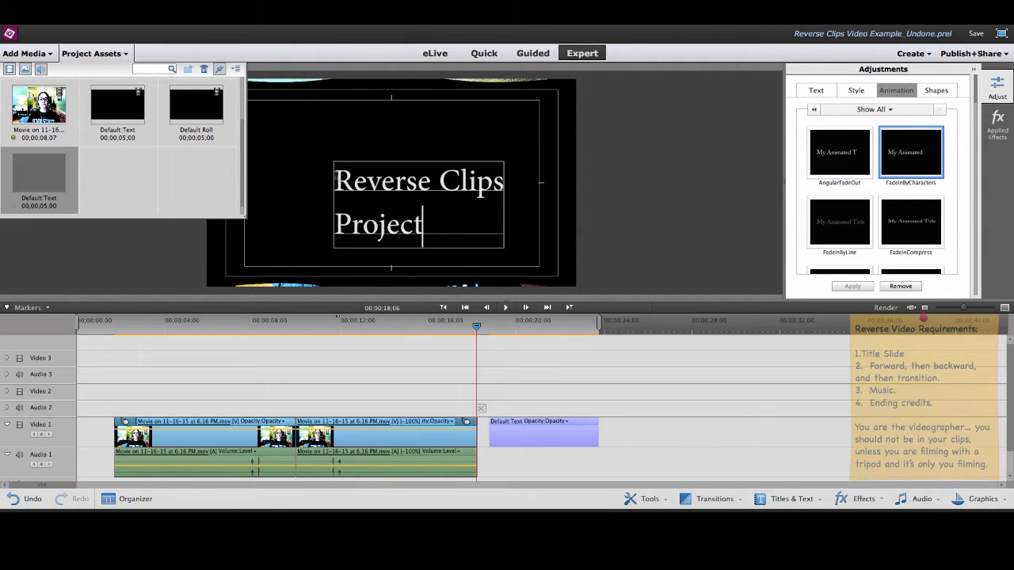
{"action": "key", "text": "Return"}
{"action": "type", "text": "By:  "}
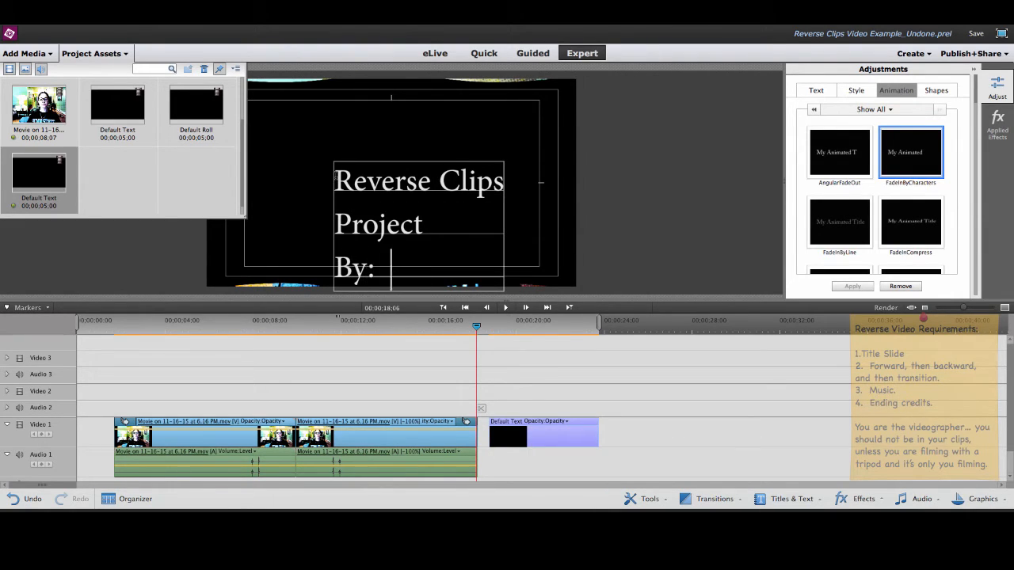
{"action": "type", "text": "Mrs. Cipro"}
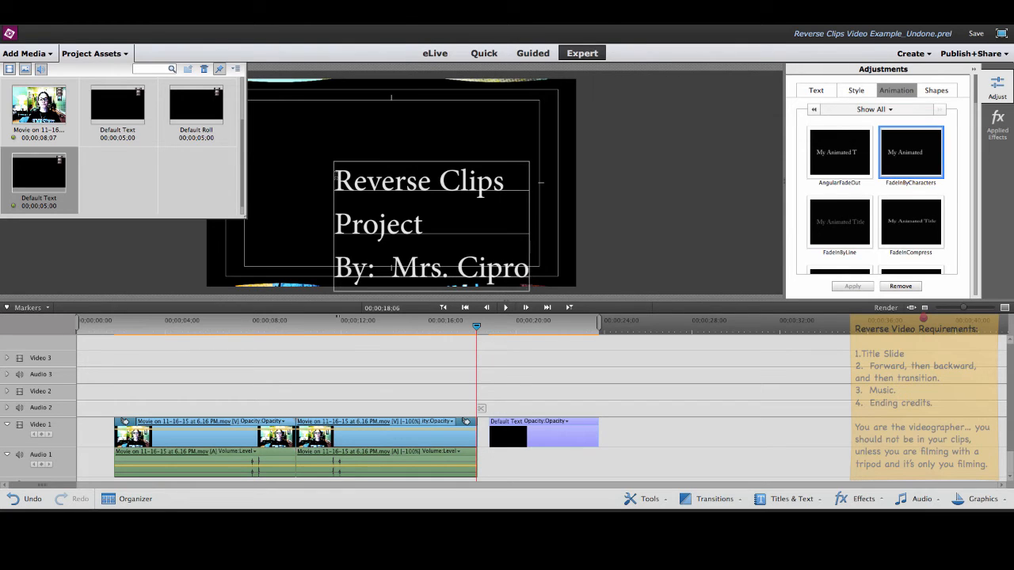
Step: Centre-align the title text, reduce it to size 199 and position it in the middle of the safe area
{"action": "left_click", "coordinate": [820, 92]}
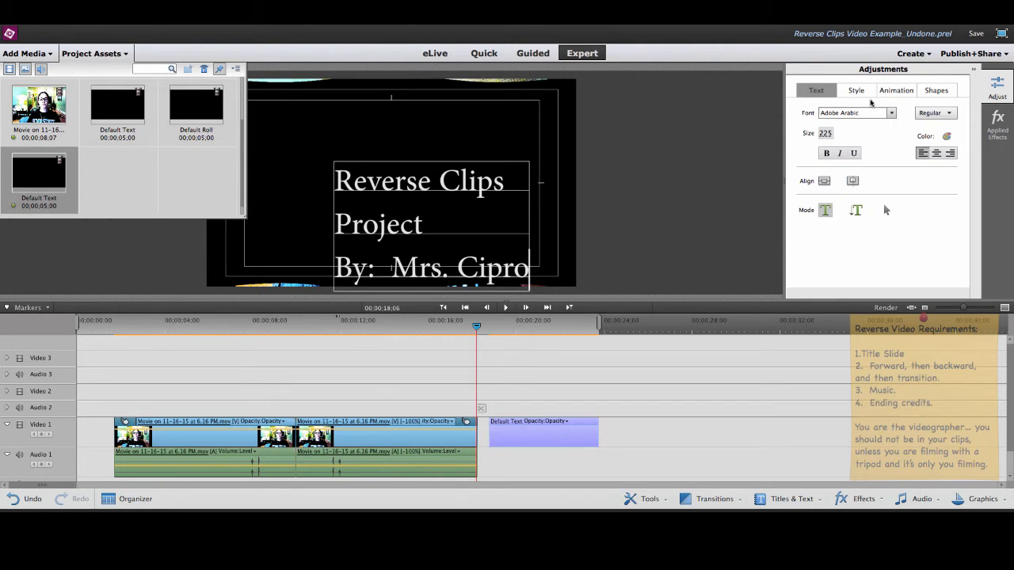
{"action": "left_click", "coordinate": [936, 153]}
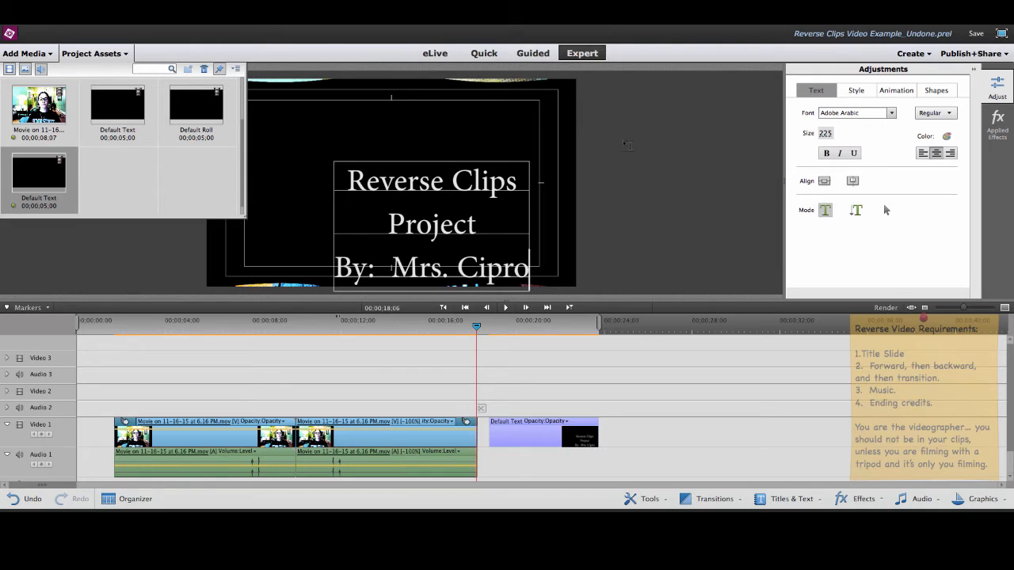
{"action": "left_click", "coordinate": [886, 210]}
{"action": "left_click", "coordinate": [446, 205]}
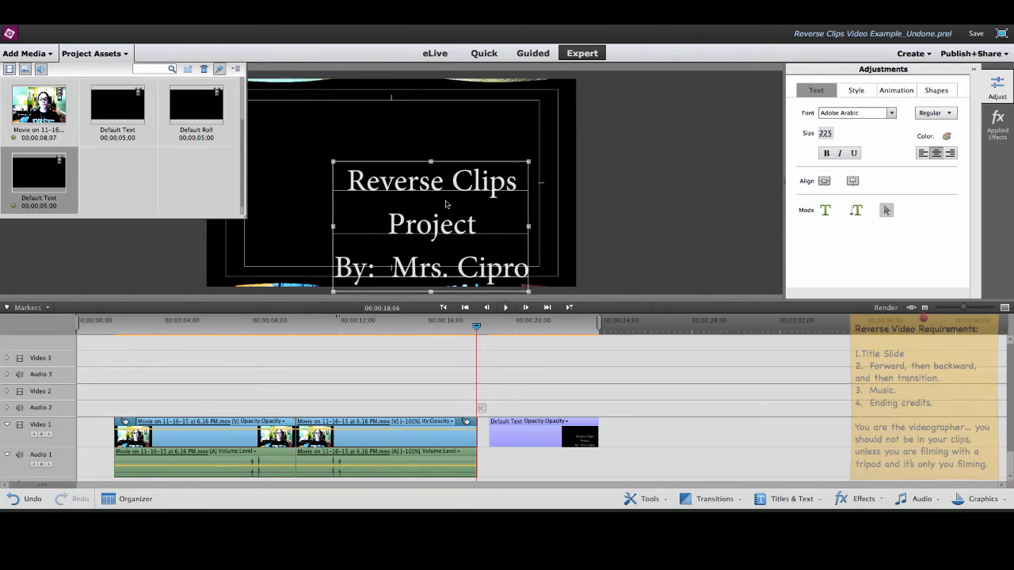
{"action": "left_click_drag", "start_coordinate": [446, 205], "coordinate": [456, 172]}
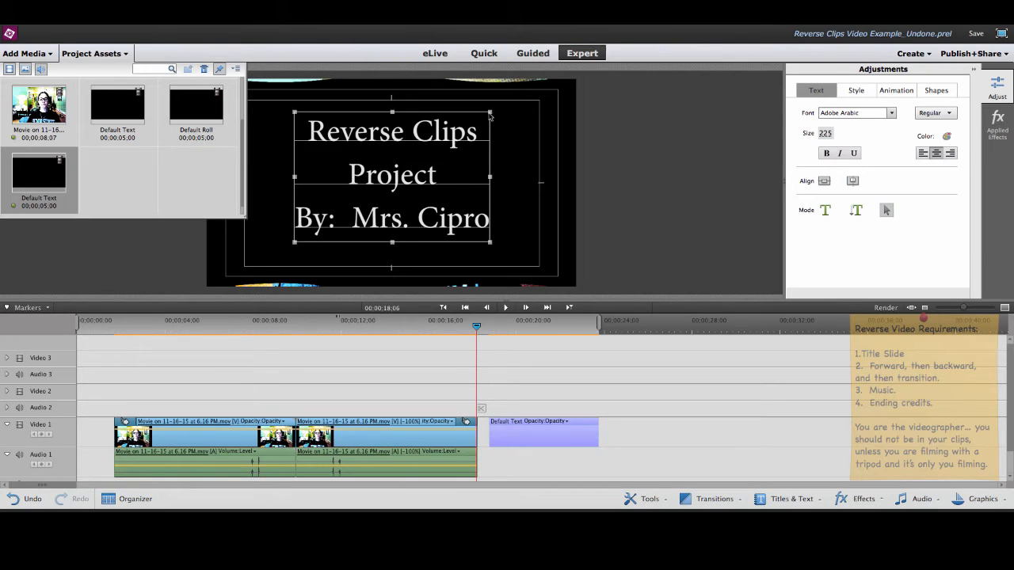
{"action": "mouse_move", "coordinate": [490, 115]}
{"action": "left_mouse_down"}
{"action": "mouse_move", "coordinate": [475, 128]}
{"action": "mouse_move", "coordinate": [484, 129]}
{"action": "left_mouse_up"}
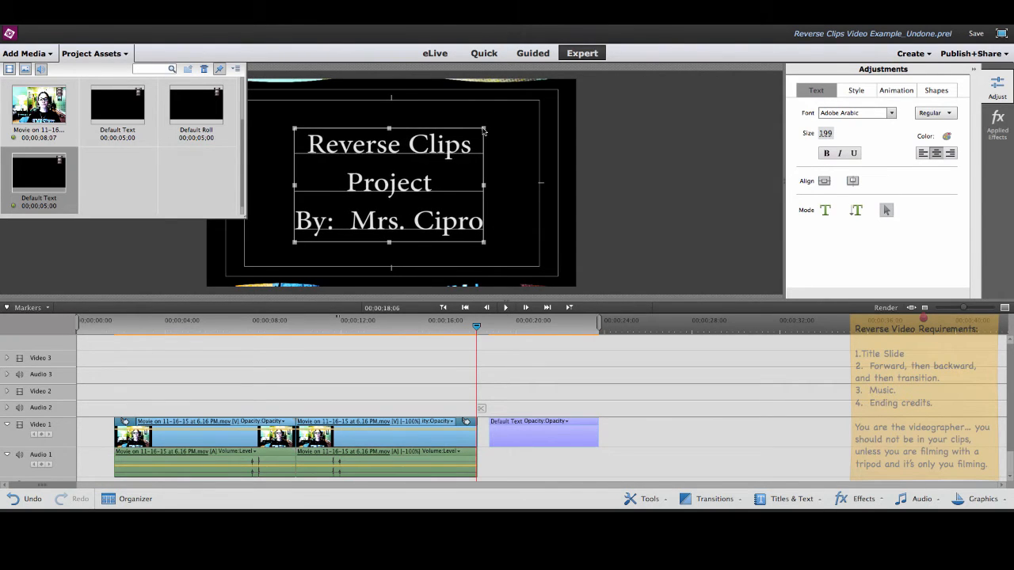
{"action": "left_click_drag", "start_coordinate": [445, 167], "coordinate": [444, 160]}
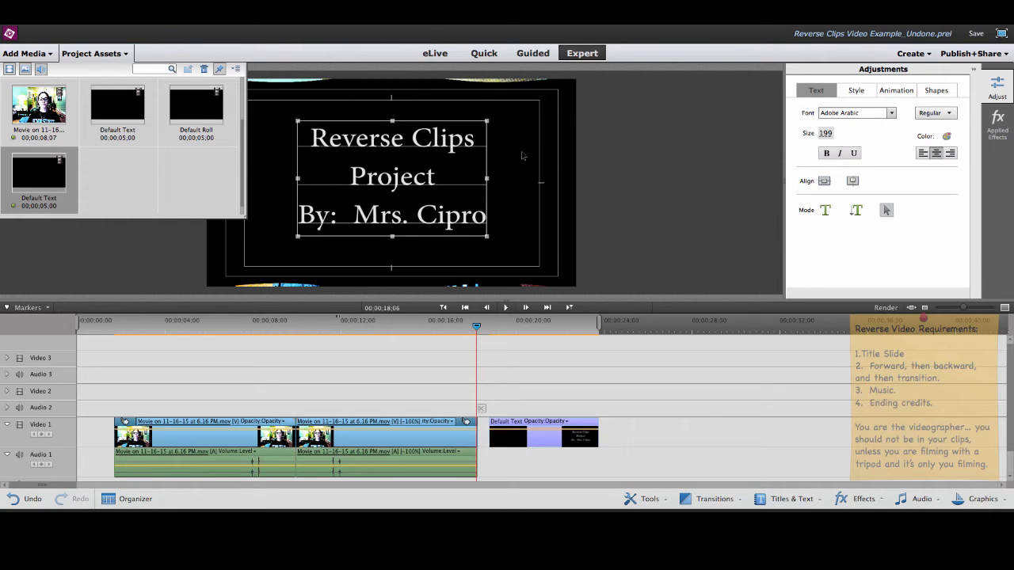
Step: Set the title font to Nanum Brush Script and its fill to solid green (R 135, G 212, B 72)
{"action": "left_click", "coordinate": [891, 115]}
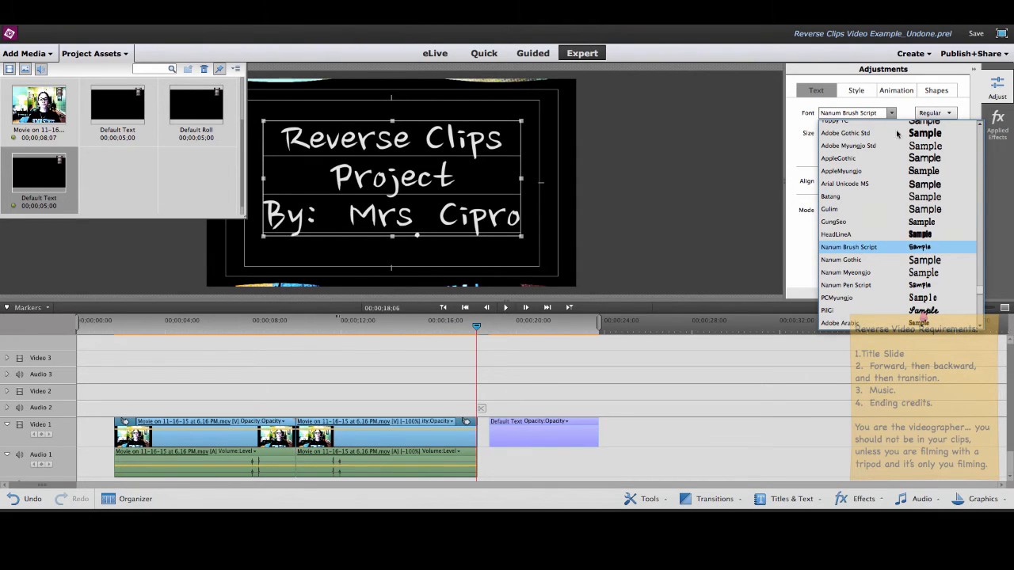
{"action": "left_click", "coordinate": [955, 113]}
{"action": "left_click", "coordinate": [947, 136]}
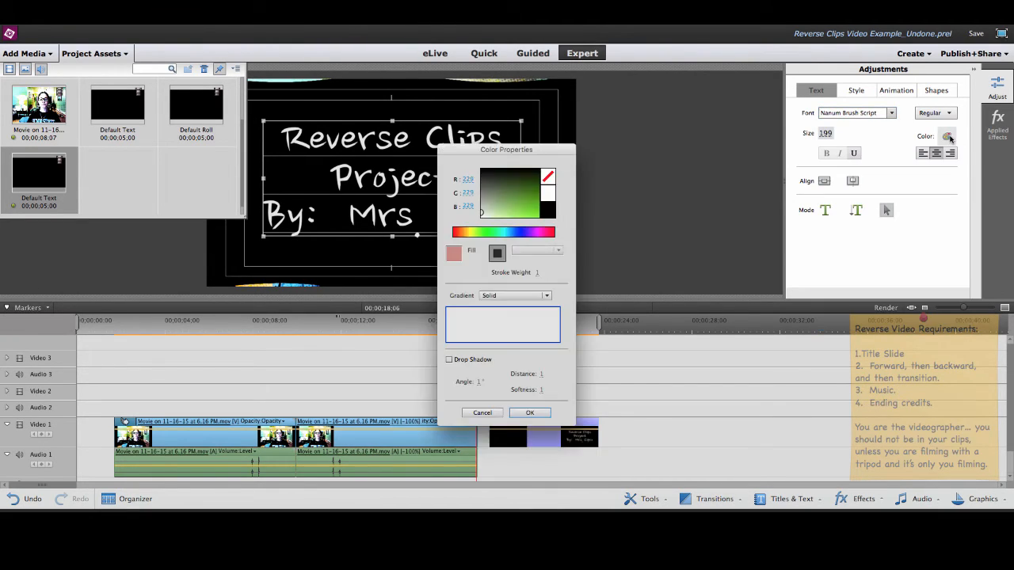
{"action": "left_click", "coordinate": [519, 209]}
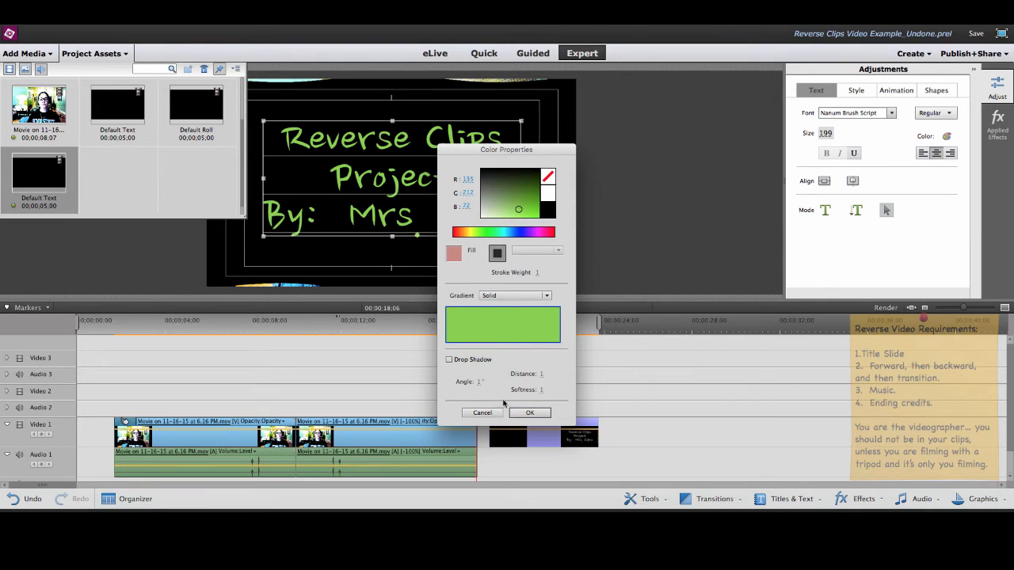
{"action": "left_click", "coordinate": [526, 413]}
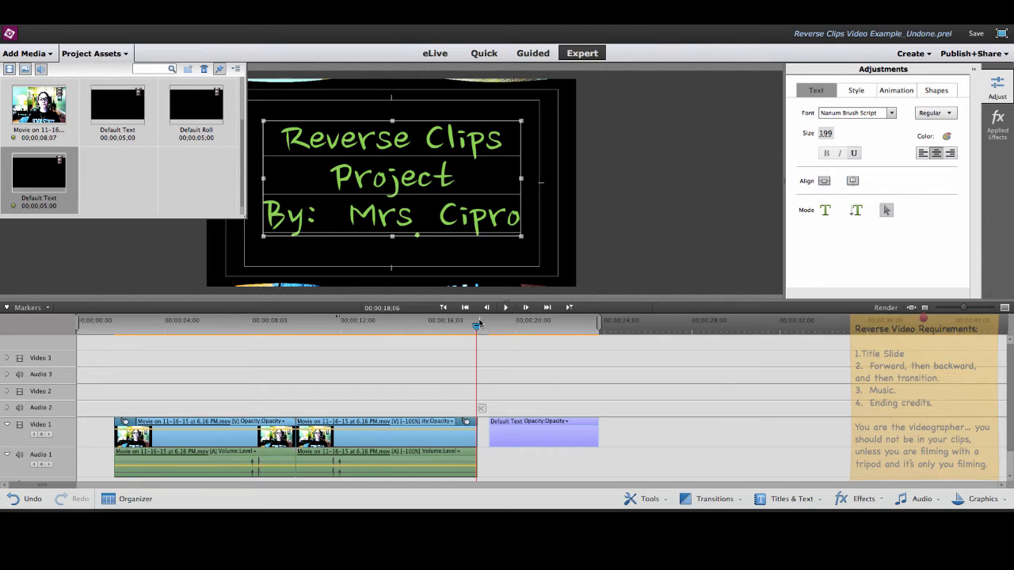
Step: Play the title clip to check its animation and styling
{"action": "left_click_drag", "start_coordinate": [478, 326], "coordinate": [486, 326]}
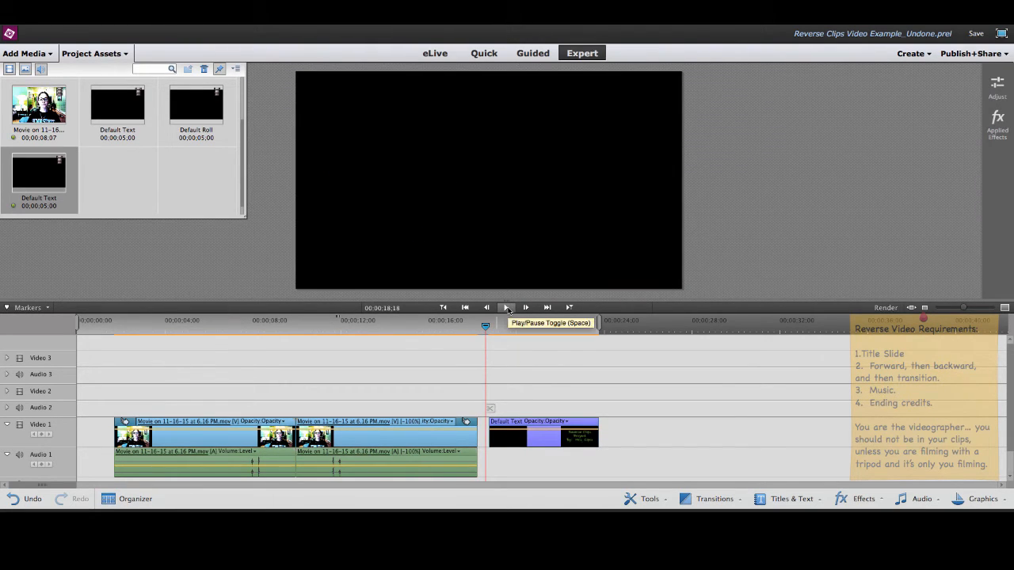
{"action": "left_click", "coordinate": [507, 308]}
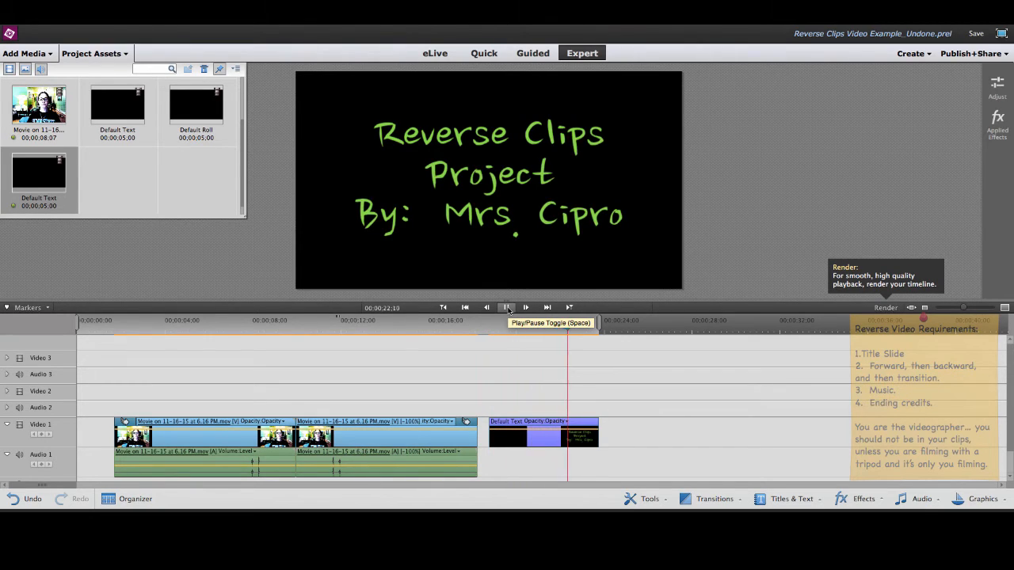
{"action": "left_click", "coordinate": [507, 307]}
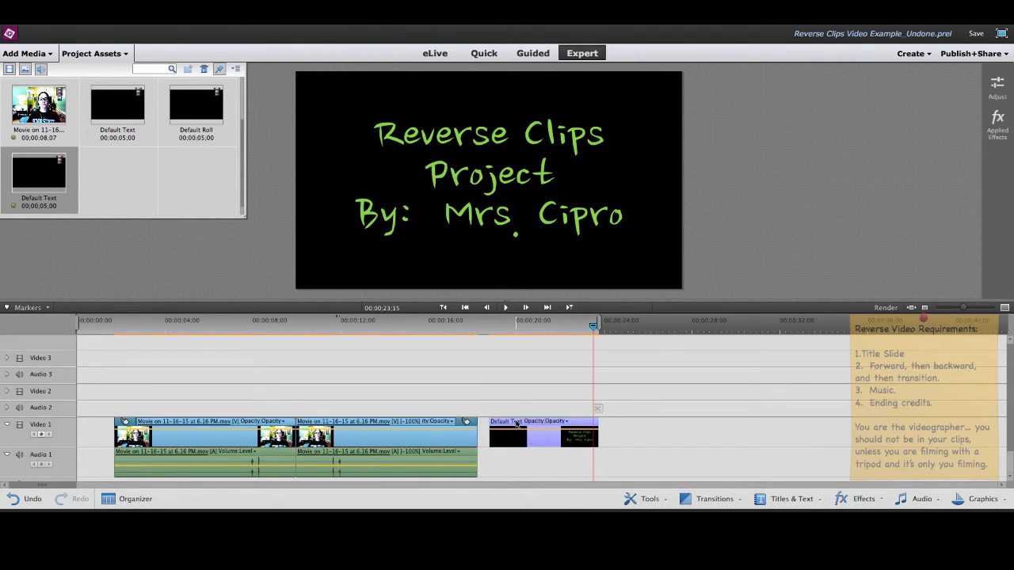
Step: Move the title to the start of Video 2 and shift both Video 1 clips later so the first still overlaps the title's end
{"action": "left_click_drag", "start_coordinate": [517, 424], "coordinate": [83, 389]}
{"action": "left_click_drag", "start_coordinate": [202, 410], "coordinate": [319, 441]}
{"action": "mouse_move", "coordinate": [234, 442]}
{"action": "left_mouse_down"}
{"action": "mouse_move", "coordinate": [260, 442]}
{"action": "mouse_move", "coordinate": [232, 442]}
{"action": "left_mouse_up"}
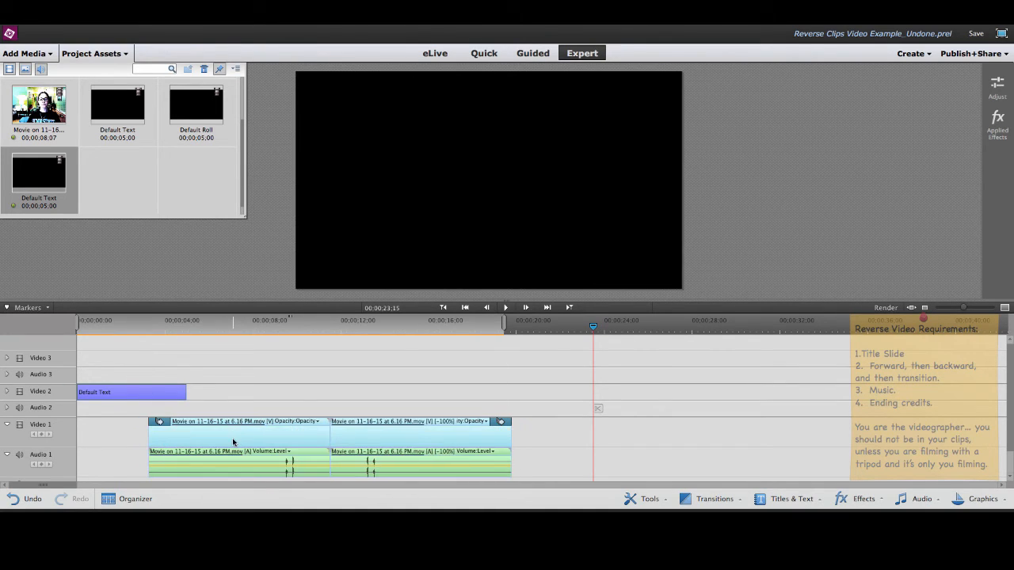
Step: Play the sequence from the start to check how the title overlaps the first clip
{"action": "left_click", "coordinate": [82, 324]}
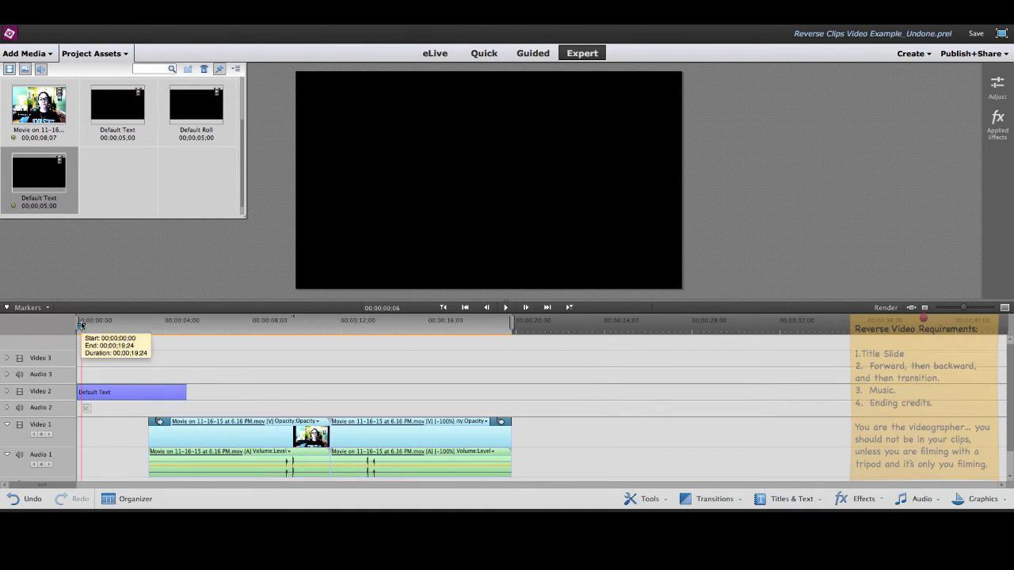
{"action": "left_click", "coordinate": [507, 308]}
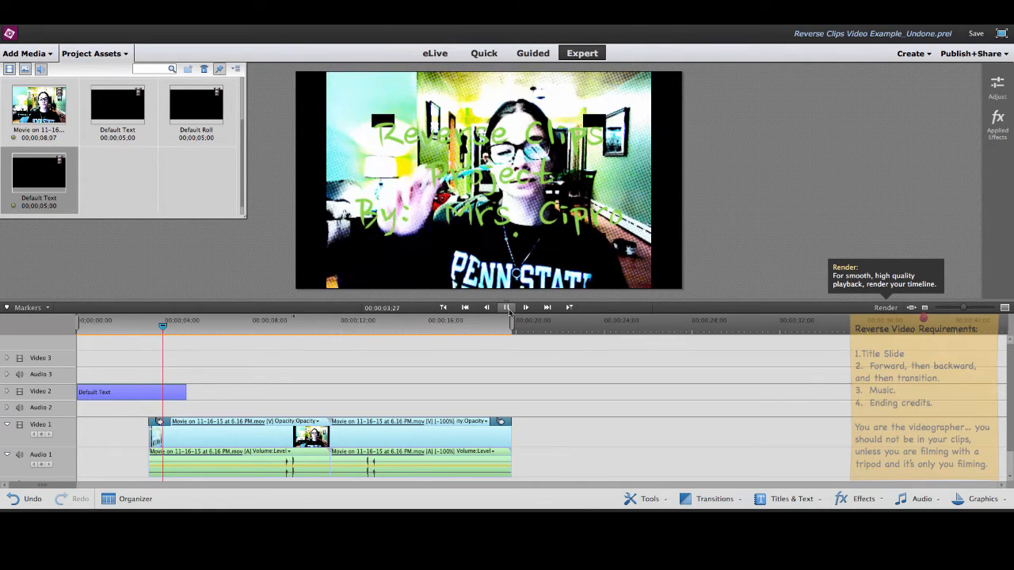
{"action": "left_click", "coordinate": [508, 310]}
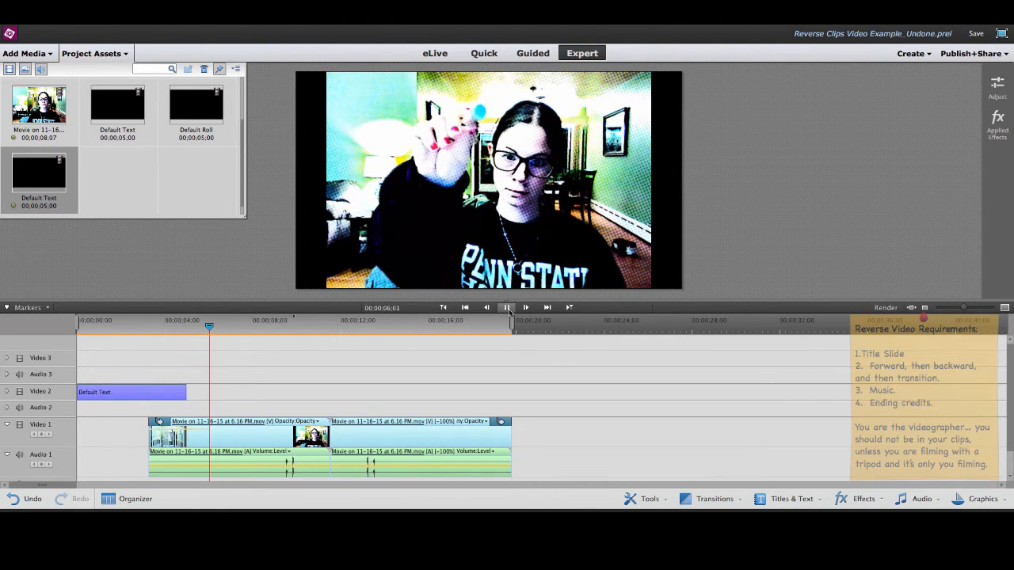
Step: Shift both Video 1 clips later to leave only a slight overlap with the title, and replay the opening
{"action": "left_click_drag", "start_coordinate": [242, 408], "coordinate": [379, 442]}
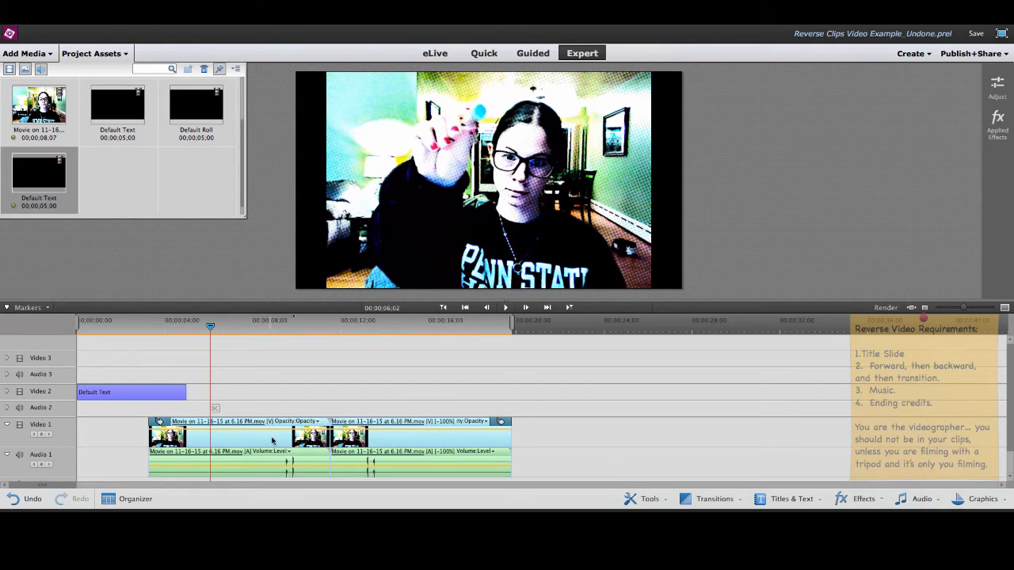
{"action": "mouse_move", "coordinate": [266, 440]}
{"action": "left_mouse_down"}
{"action": "mouse_move", "coordinate": [281, 441]}
{"action": "mouse_move", "coordinate": [242, 436]}
{"action": "mouse_move", "coordinate": [252, 438]}
{"action": "left_mouse_up"}
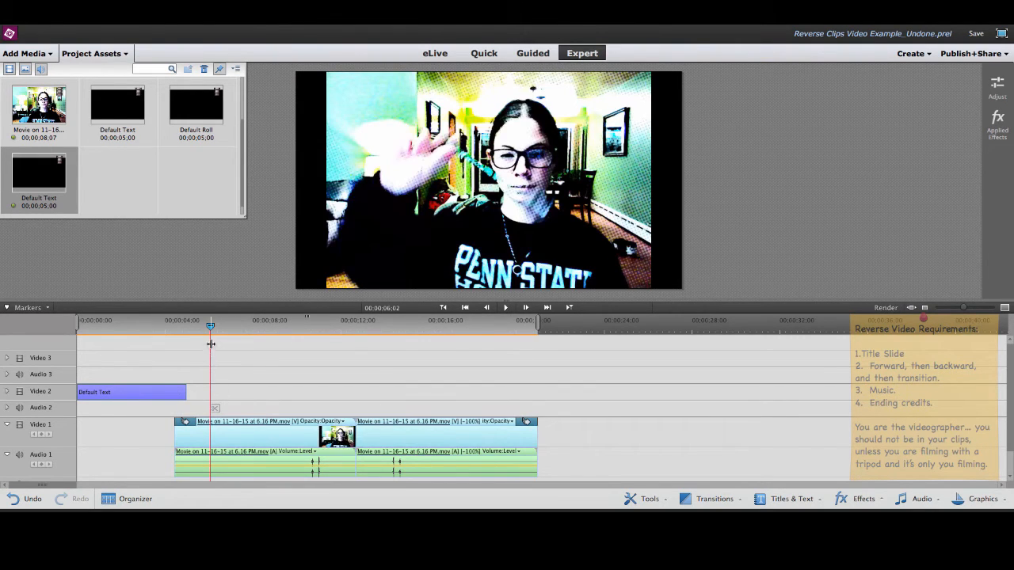
{"action": "left_click_drag", "start_coordinate": [211, 344], "coordinate": [118, 337]}
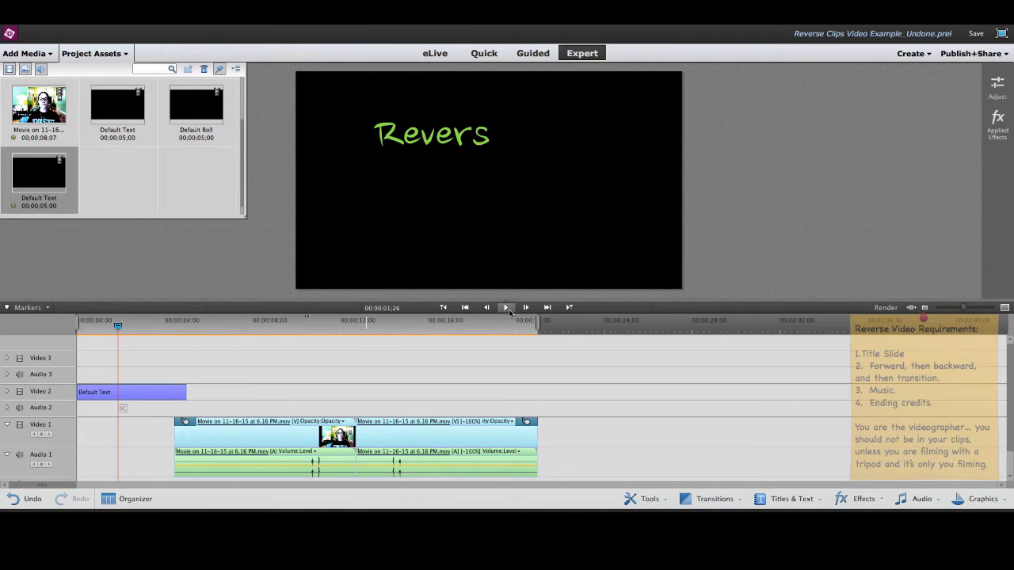
{"action": "left_click", "coordinate": [507, 308]}
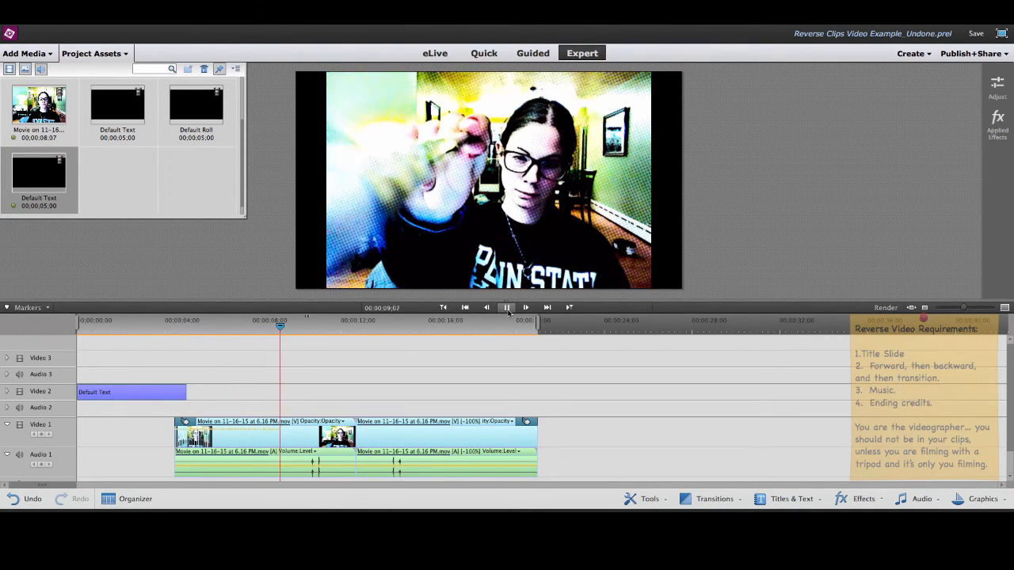
{"action": "left_click", "coordinate": [507, 308]}
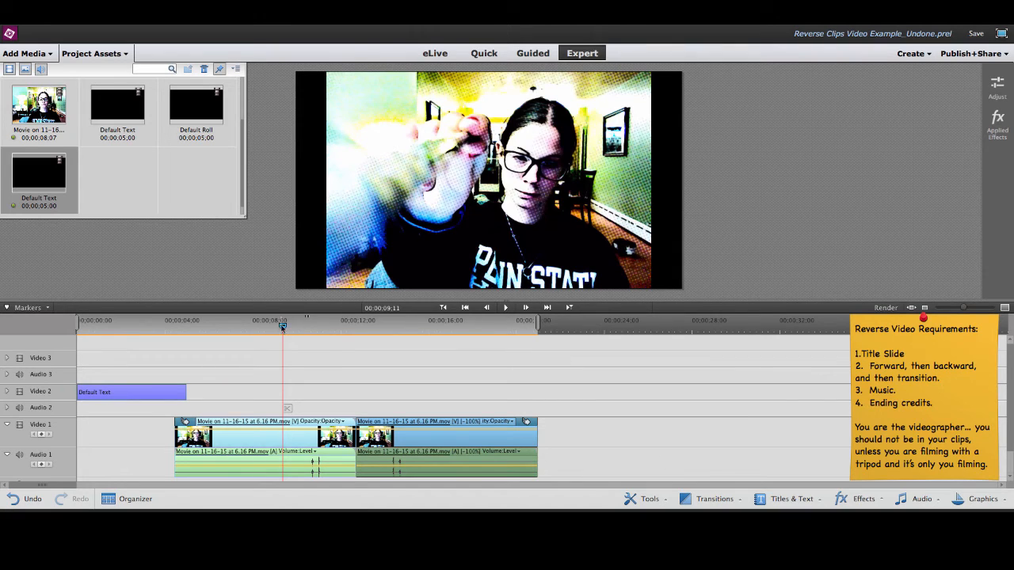
Step: Move the playhead just past the end of the reversed clip
{"action": "left_click_drag", "start_coordinate": [283, 326], "coordinate": [544, 345]}
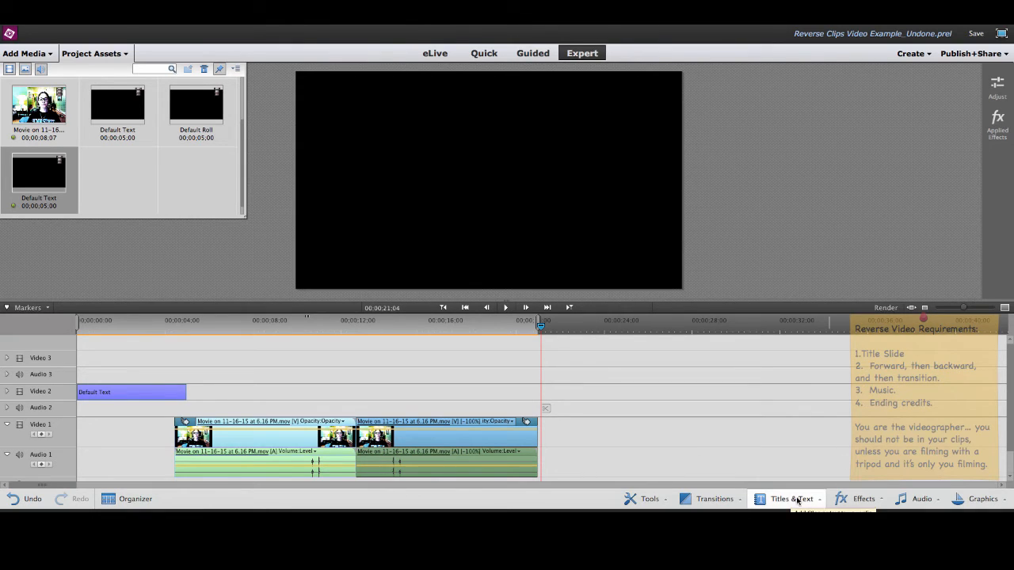
Step: Add a Default Roll title to Video 2 at the playhead and change its main title to "Credits"
{"action": "left_click", "coordinate": [800, 499]}
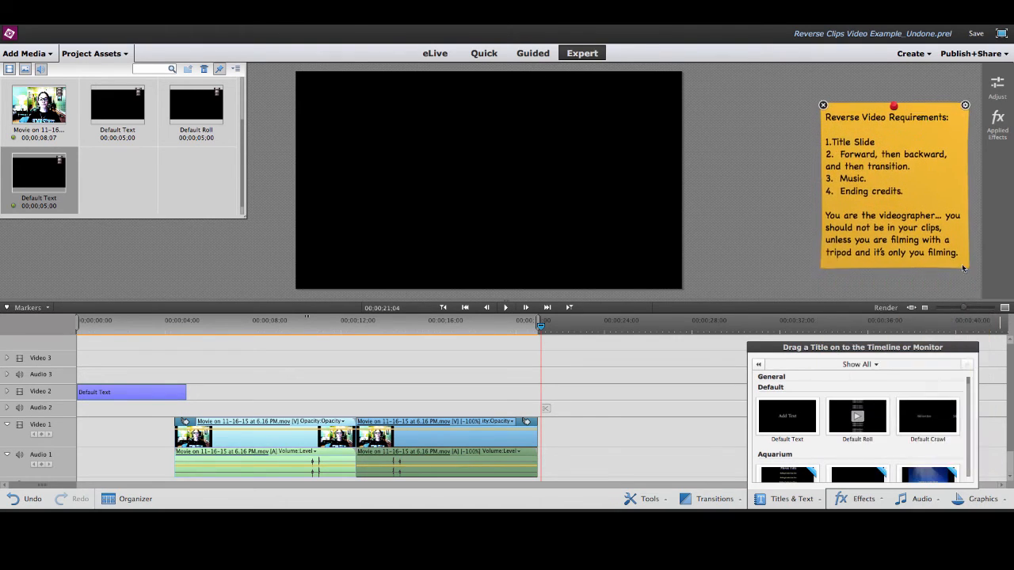
{"action": "left_click_drag", "start_coordinate": [860, 417], "coordinate": [580, 402]}
{"action": "left_click", "coordinate": [374, 112]}
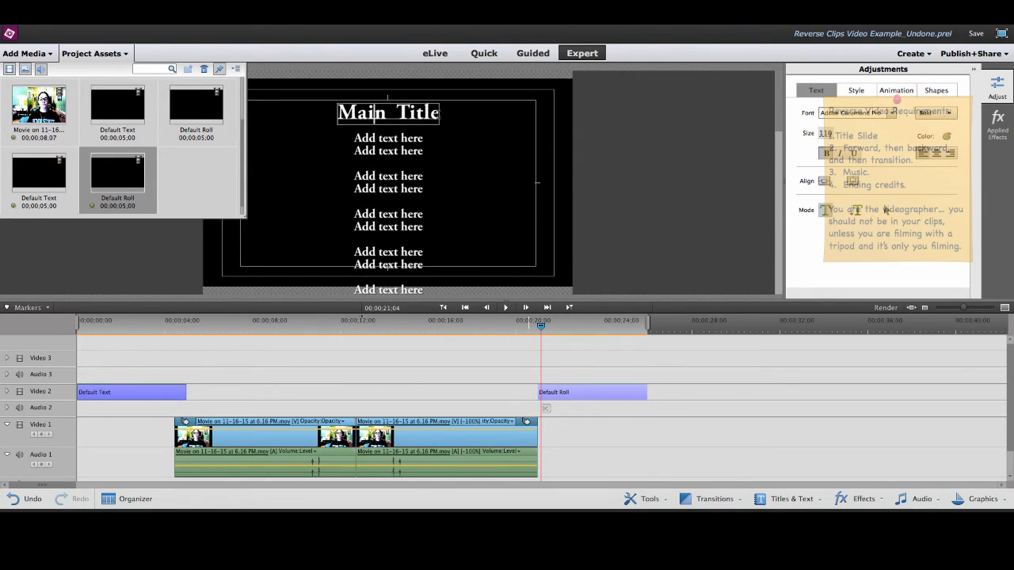
{"action": "left_click", "coordinate": [439, 113]}
{"action": "left_click_drag", "start_coordinate": [439, 117], "coordinate": [336, 113]}
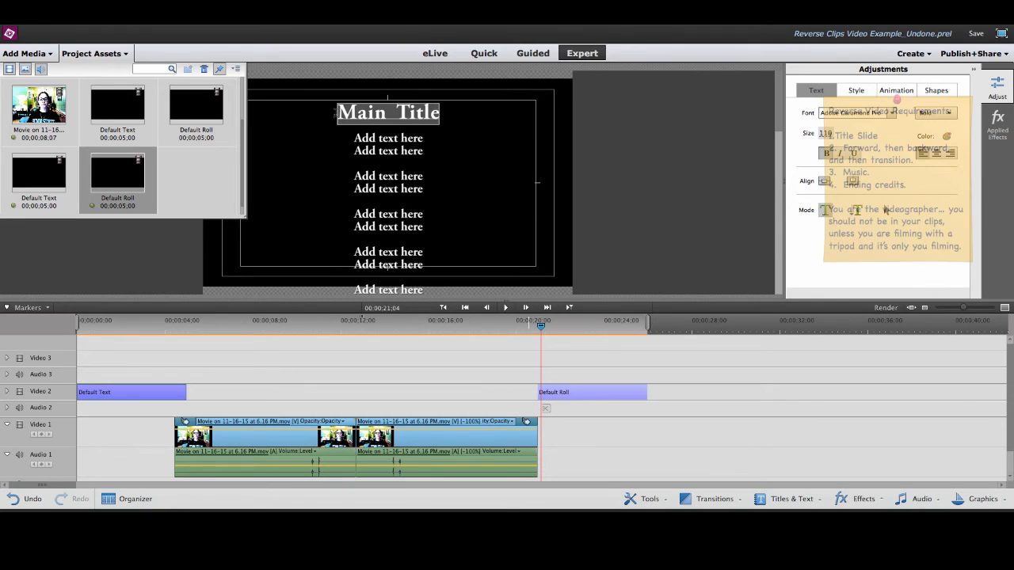
{"action": "type", "text": "Credits"}
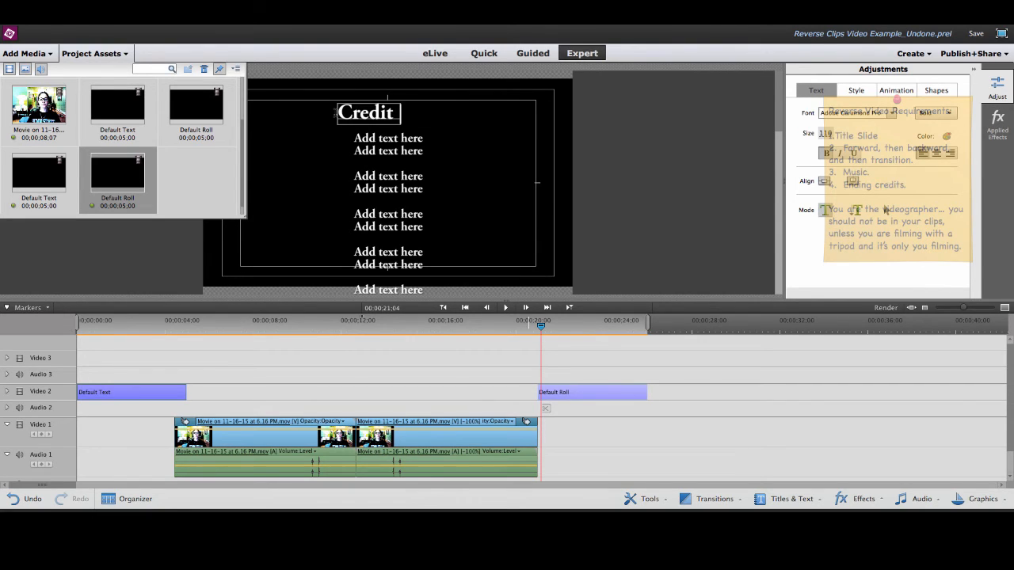
Step: Replace the first pair of placeholder lines in the credits with "Talent:" and the performer's name beneath it
{"action": "left_click", "coordinate": [388, 151]}
{"action": "left_click_drag", "start_coordinate": [423, 151], "coordinate": [356, 140]}
{"action": "type", "text": "Talente"}
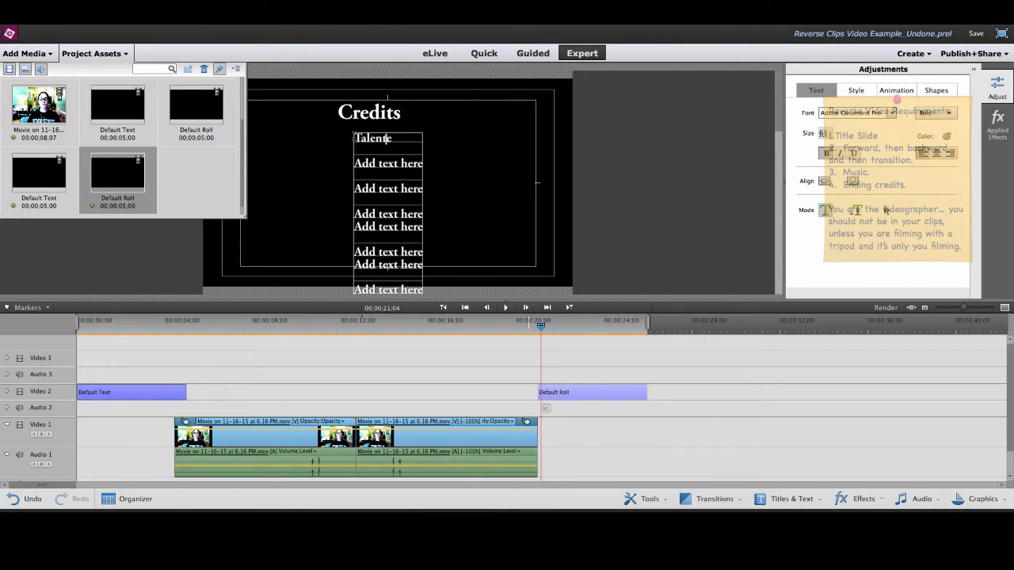
{"action": "key", "text": "BackSpace"}
{"action": "key", "text": "Return"}
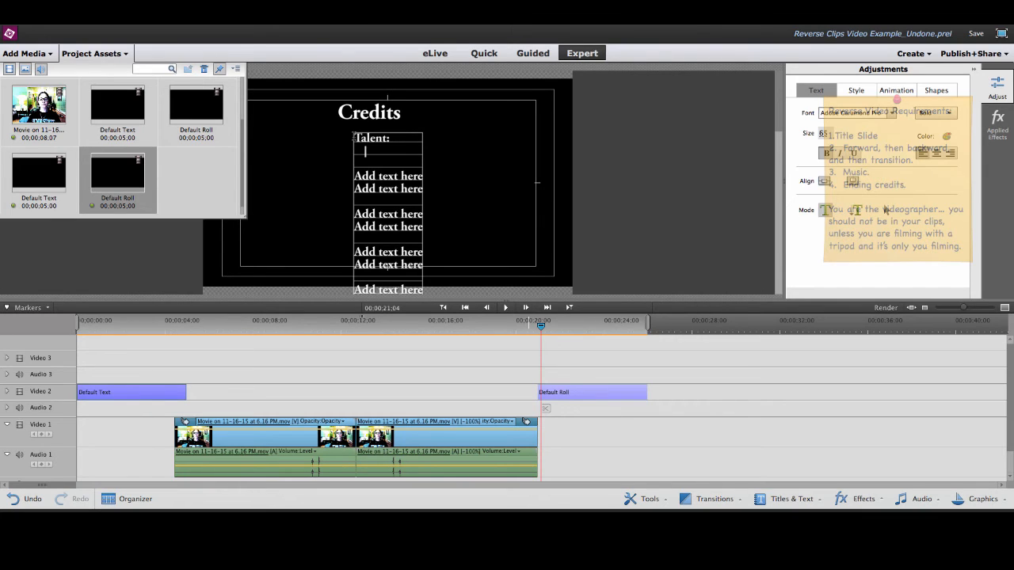
{"action": "type", "text": "Mrs. Cipro"}
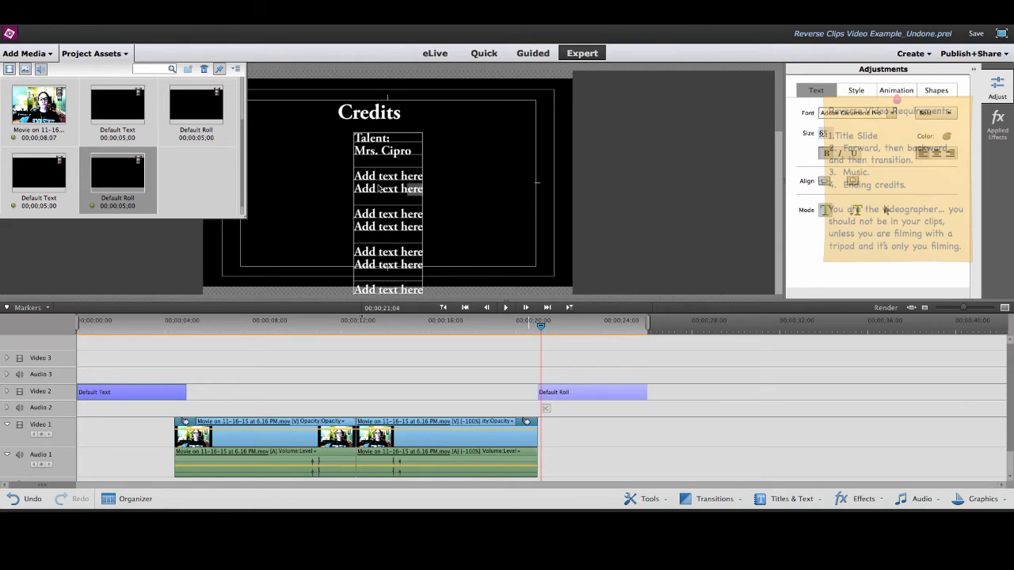
Step: Replace the second pair of placeholder lines with "Videographer:" and the videographer's name beneath it
{"action": "left_click_drag", "start_coordinate": [423, 189], "coordinate": [349, 175]}
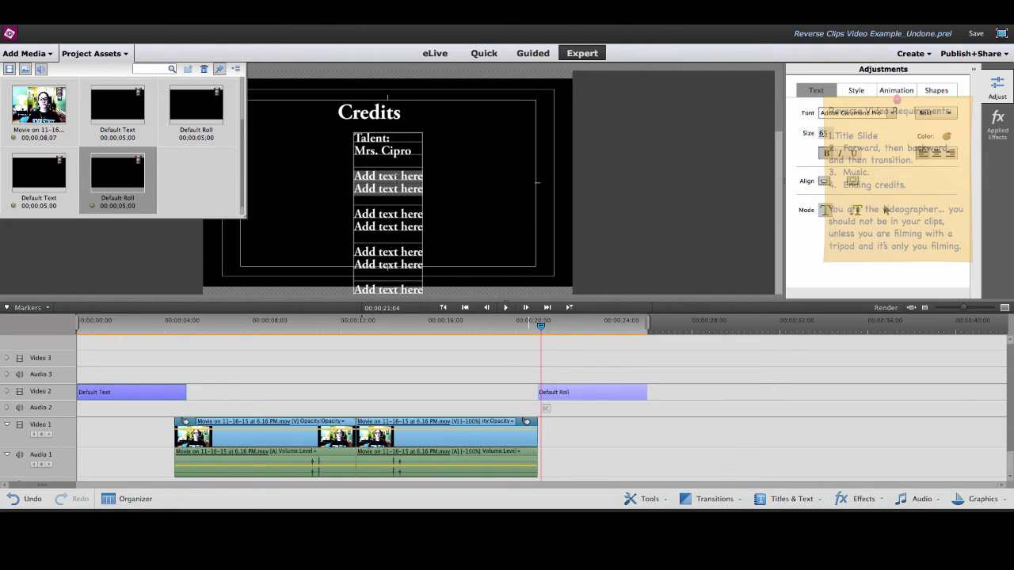
{"action": "type", "text": "Videogr"}
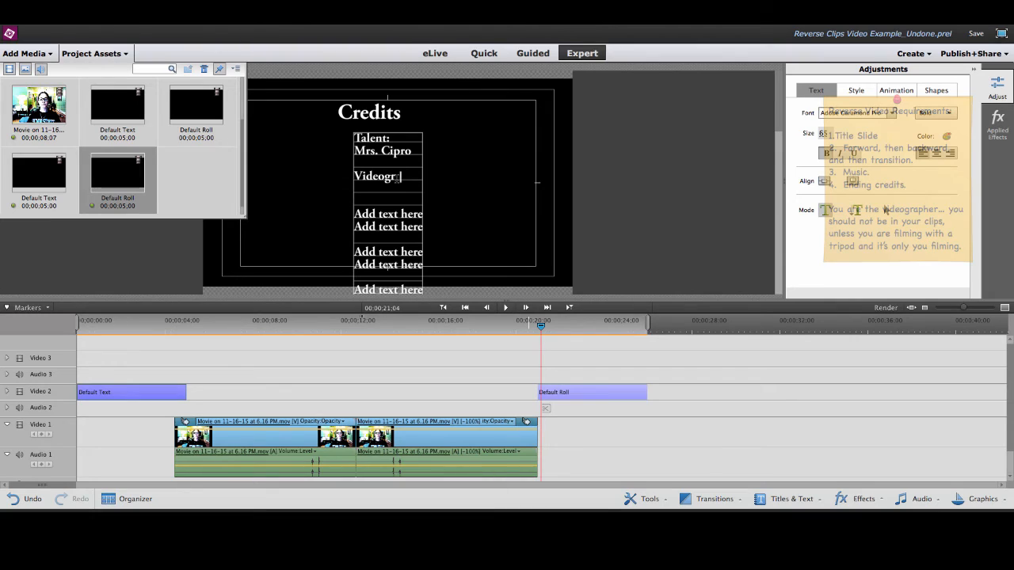
{"action": "type", "text": "apher: "}
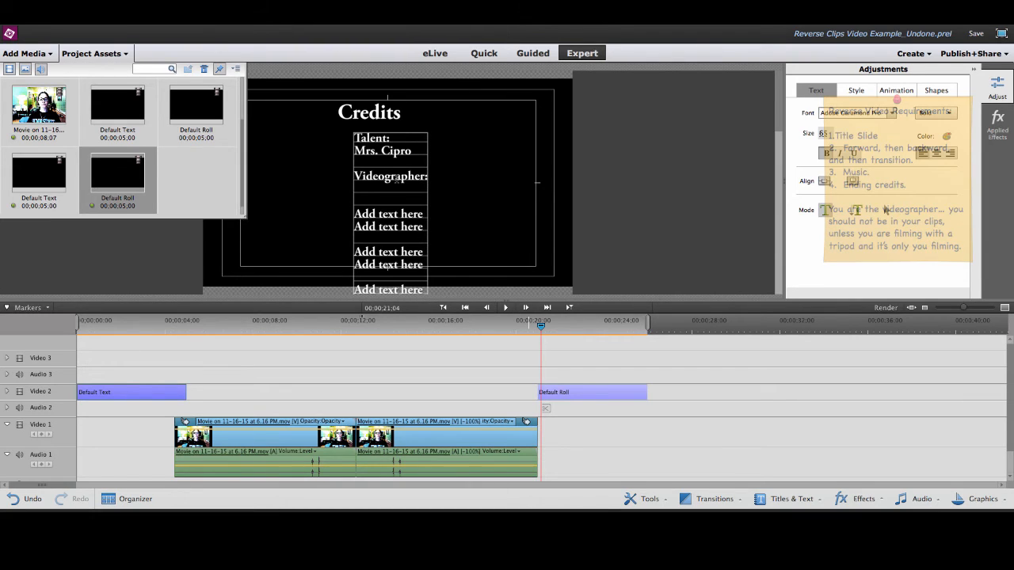
{"action": "type", "text": "Mrs. Cipro"}
Step: Replace the third pair of placeholder lines with "Editor:" and the editor's name beneath it
{"action": "left_click_drag", "start_coordinate": [423, 228], "coordinate": [354, 216]}
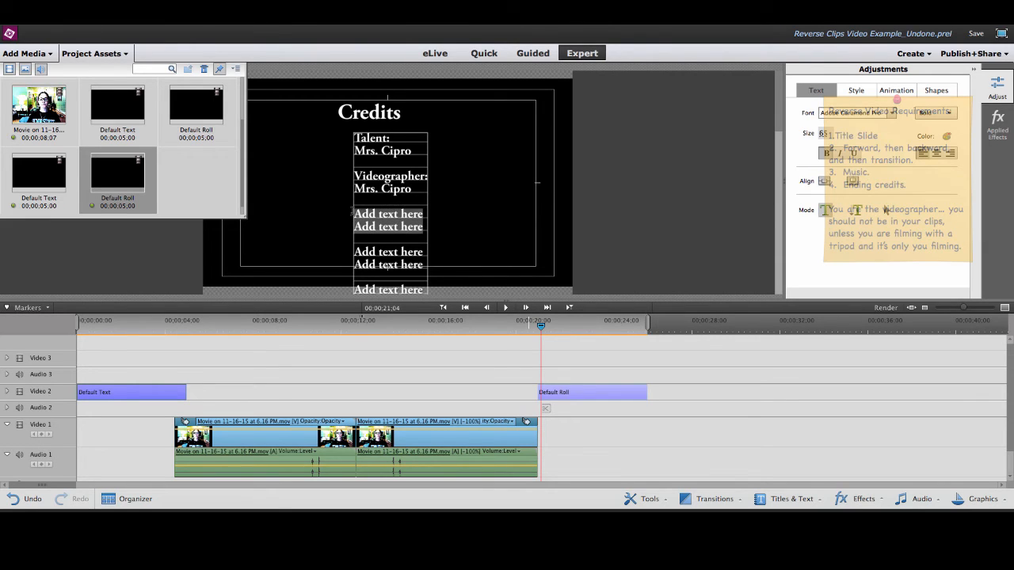
{"action": "type", "text": "Editor"}
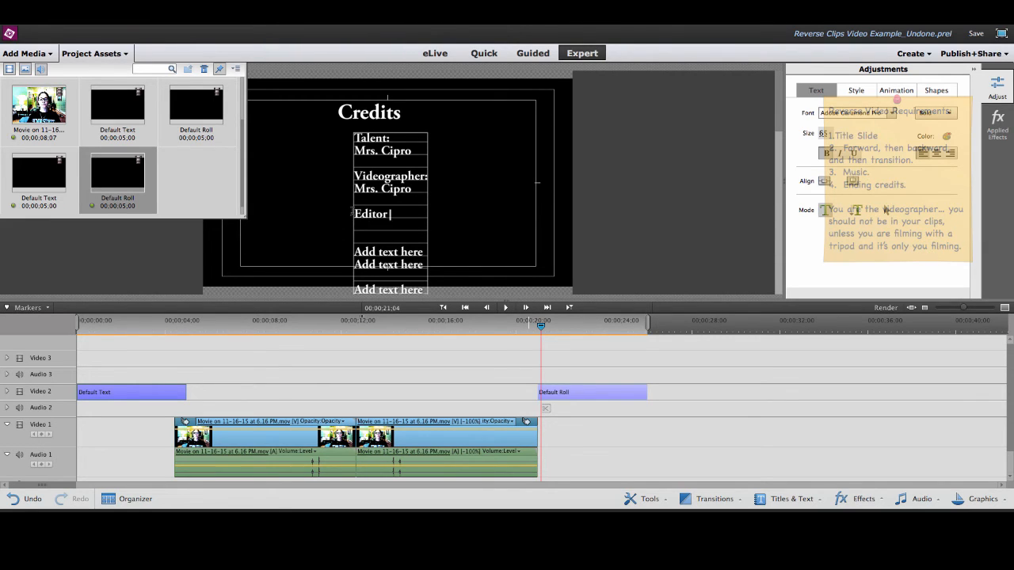
{"action": "type", "text": ":"}
{"action": "key", "text": "Return"}
{"action": "type", "text": "Mr"}
{"action": "key", "text": "BackSpace"}
{"action": "key", "text": "BackSpace"}
{"action": "type", "text": "Cipr"}
Step: Replace the fourth pair of placeholder lines with "Music:" and "Adobe Premiere Elements" beneath it
{"action": "left_click_drag", "start_coordinate": [424, 267], "coordinate": [355, 252]}
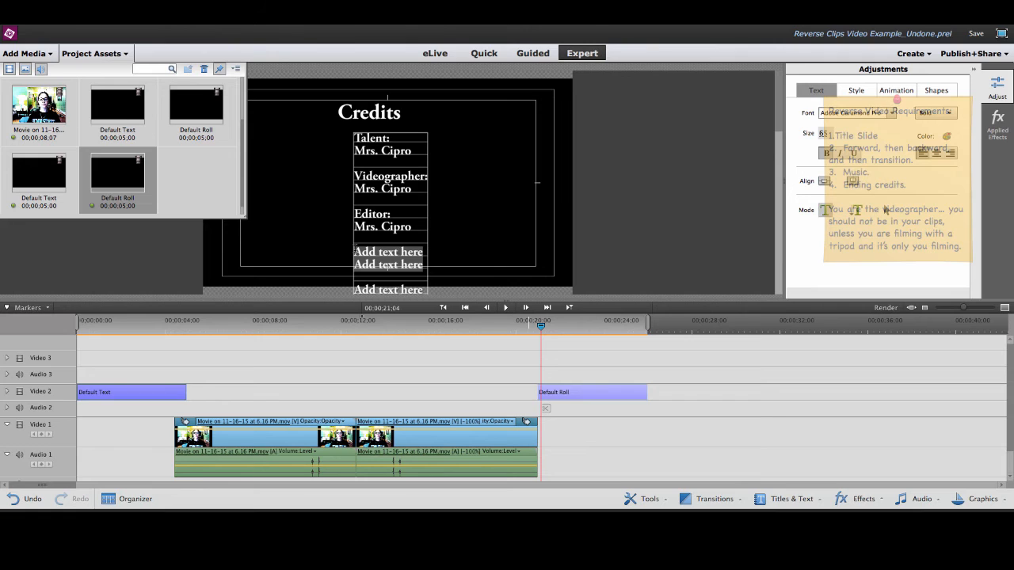
{"action": "type", "text": "Music"}
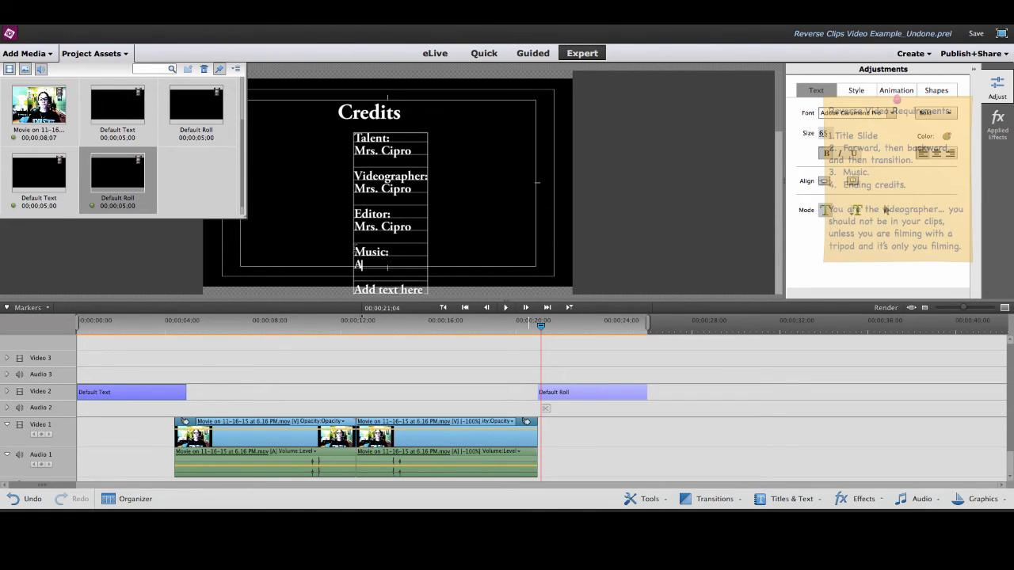
{"action": "type", "text": ":"}
{"action": "key", "text": "Return"}
{"action": "type", "text": "Adobe Premi"}
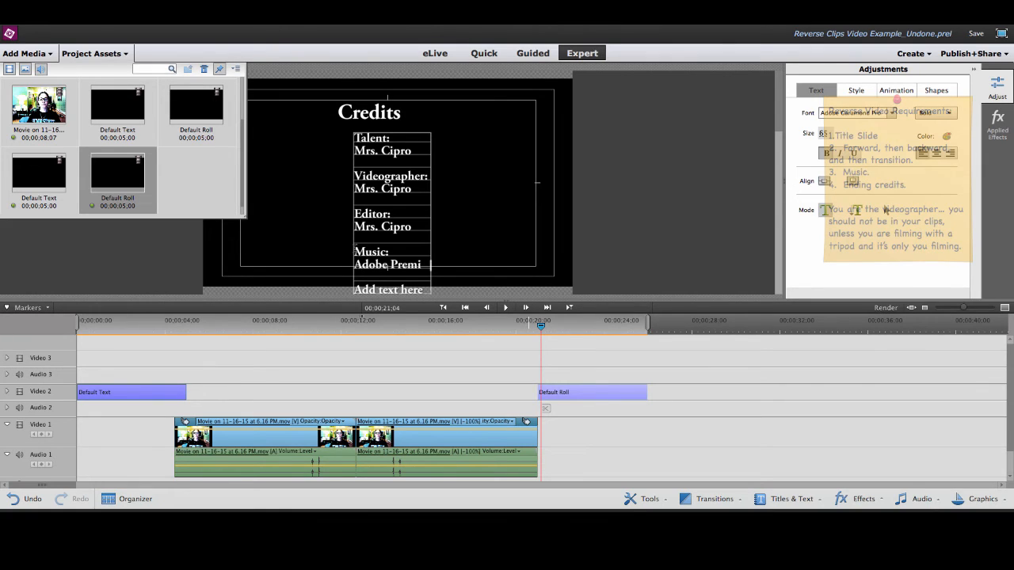
{"action": "type", "text": "ere Elem"}
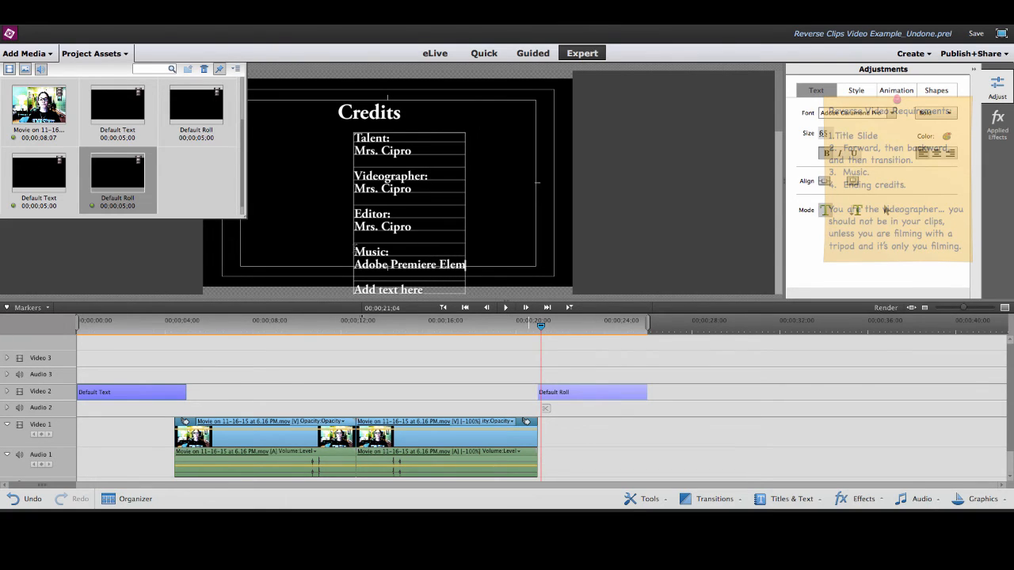
{"action": "type", "text": "ents"}
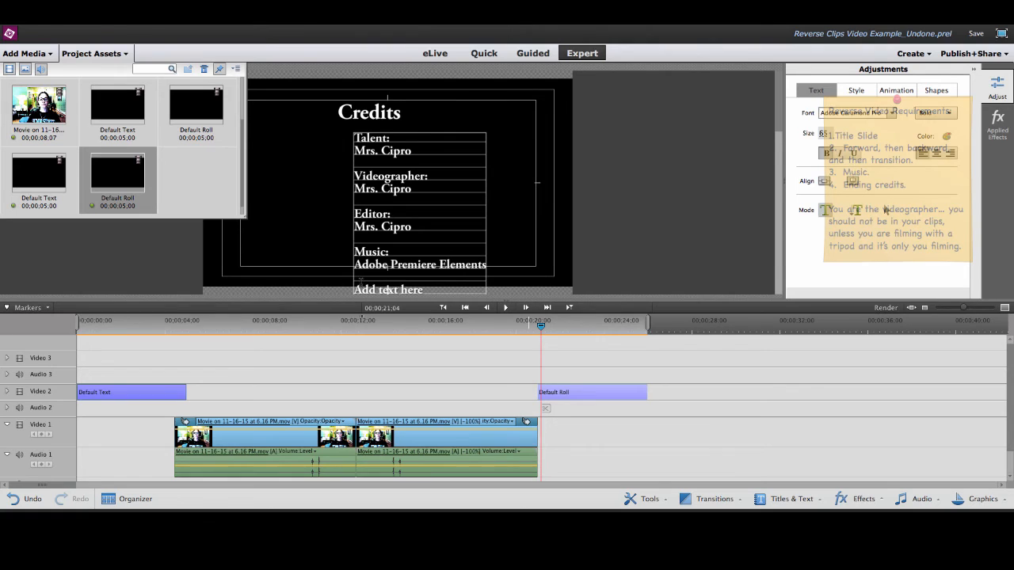
Step: Delete all remaining "Add text here" placeholder lines below the music credit
{"action": "left_click", "coordinate": [462, 291]}
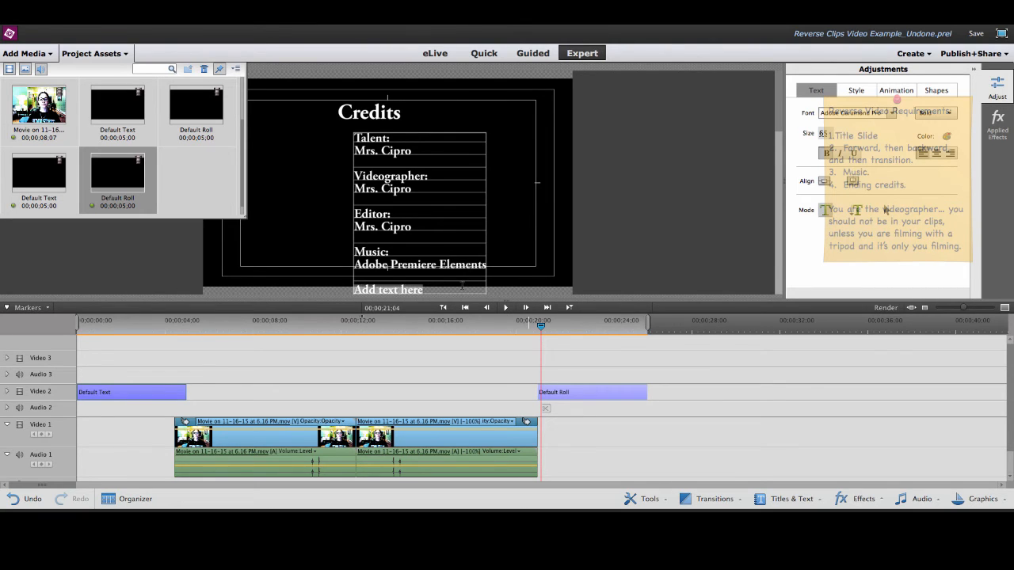
{"action": "key", "text": "BackSpace"}
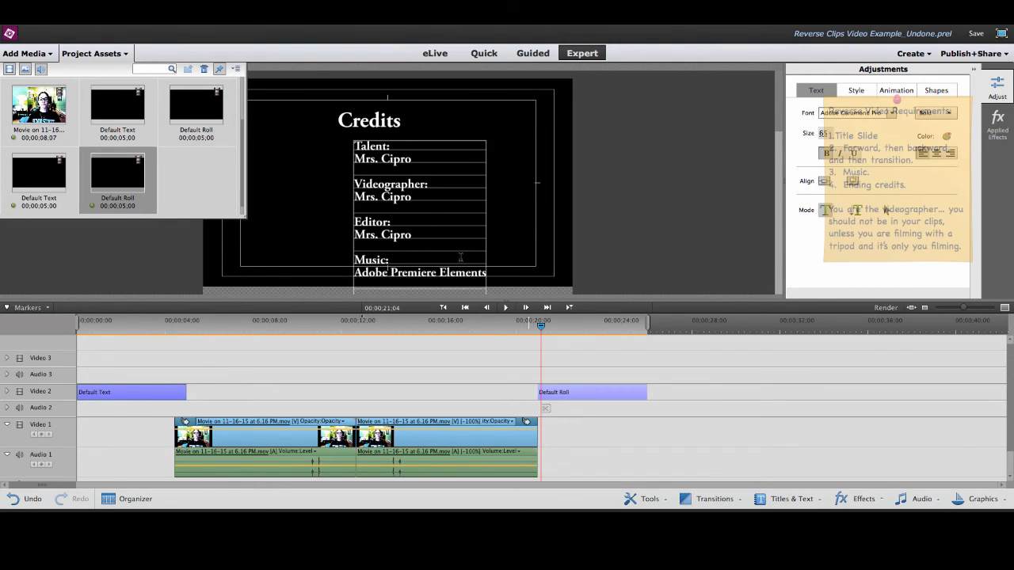
{"action": "scroll", "coordinate": [461, 258], "scroll_direction": "down", "scroll_amount": 5}
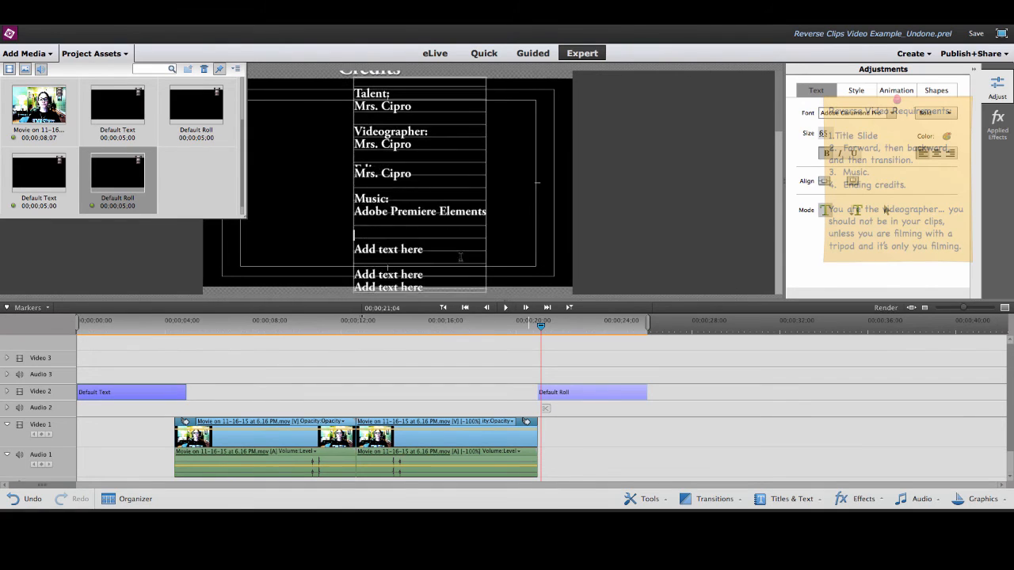
{"action": "scroll", "coordinate": [460, 257], "scroll_direction": "down", "scroll_amount": 3}
{"action": "double_click", "coordinate": [420, 260]}
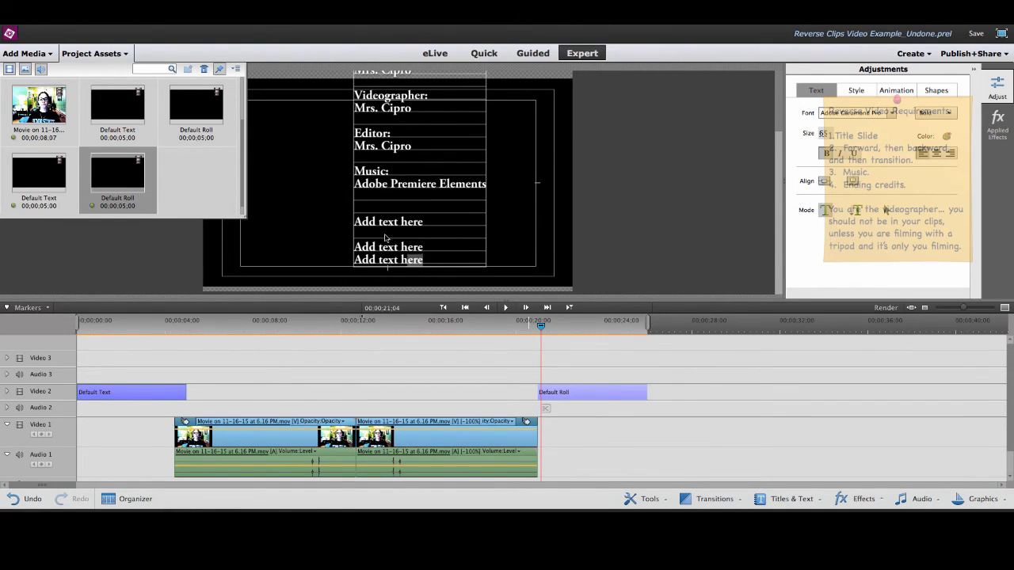
{"action": "left_click_drag", "start_coordinate": [385, 237], "coordinate": [354, 201]}
{"action": "key", "text": "BackSpace"}
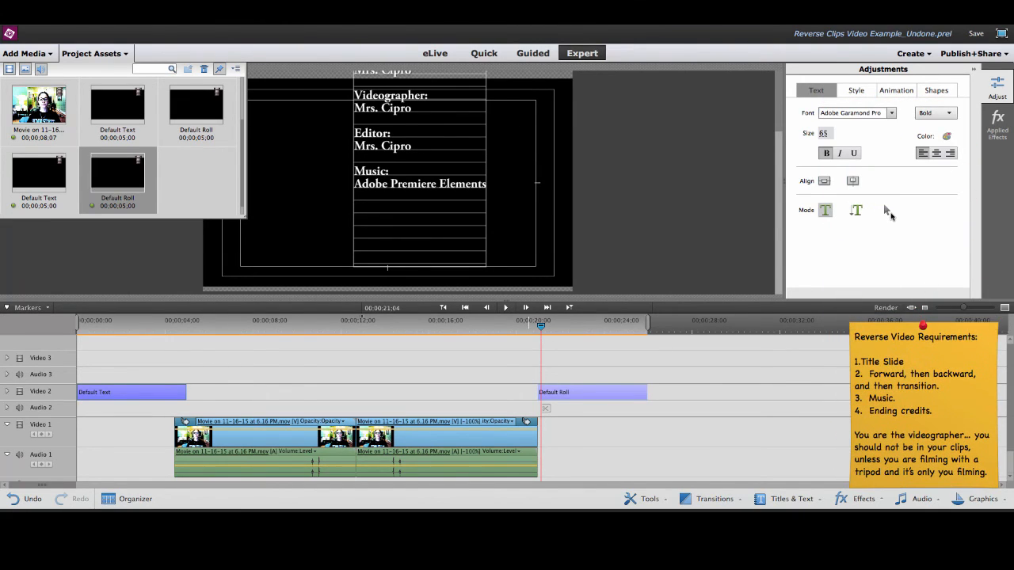
Step: Center-align the text of the credit lines and center both their block and the Credits heading horizontally in the frame
{"action": "left_click", "coordinate": [888, 211]}
{"action": "mouse_move", "coordinate": [435, 153]}
{"action": "left_mouse_down"}
{"action": "mouse_move", "coordinate": [420, 217]}
{"action": "mouse_move", "coordinate": [418, 160]}
{"action": "left_mouse_up"}
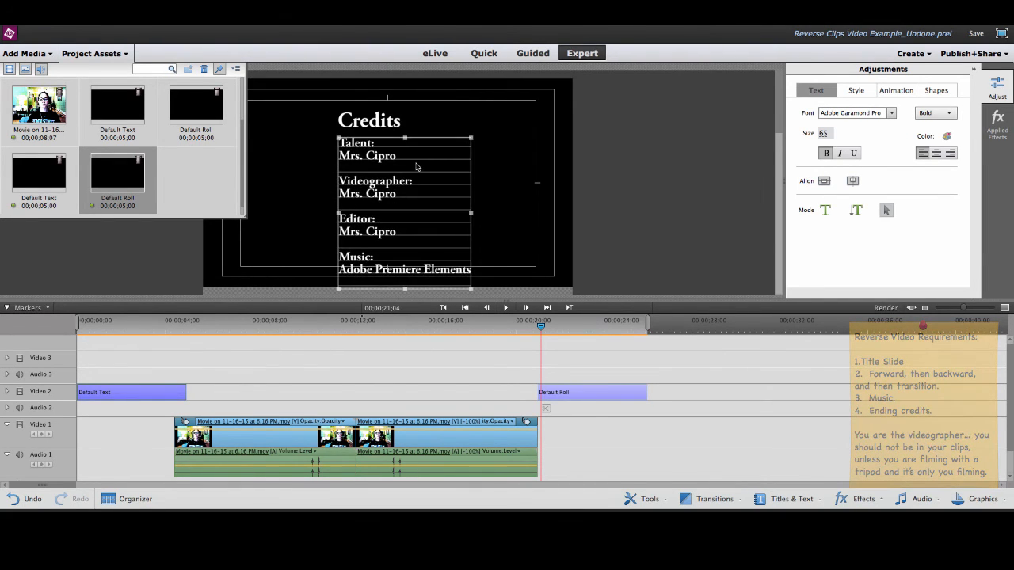
{"action": "left_click", "coordinate": [937, 154]}
{"action": "left_click", "coordinate": [825, 182]}
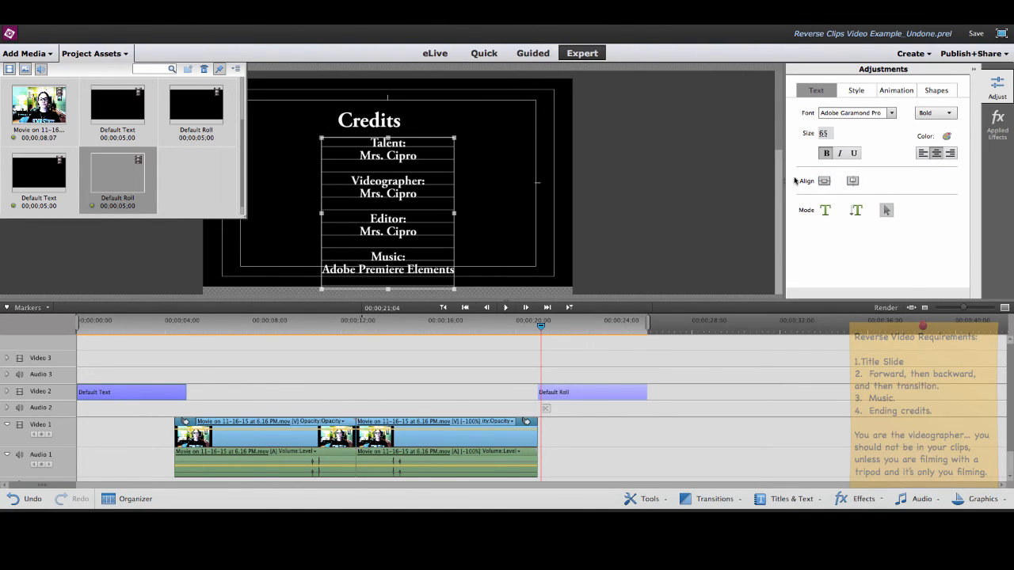
{"action": "left_click", "coordinate": [389, 119]}
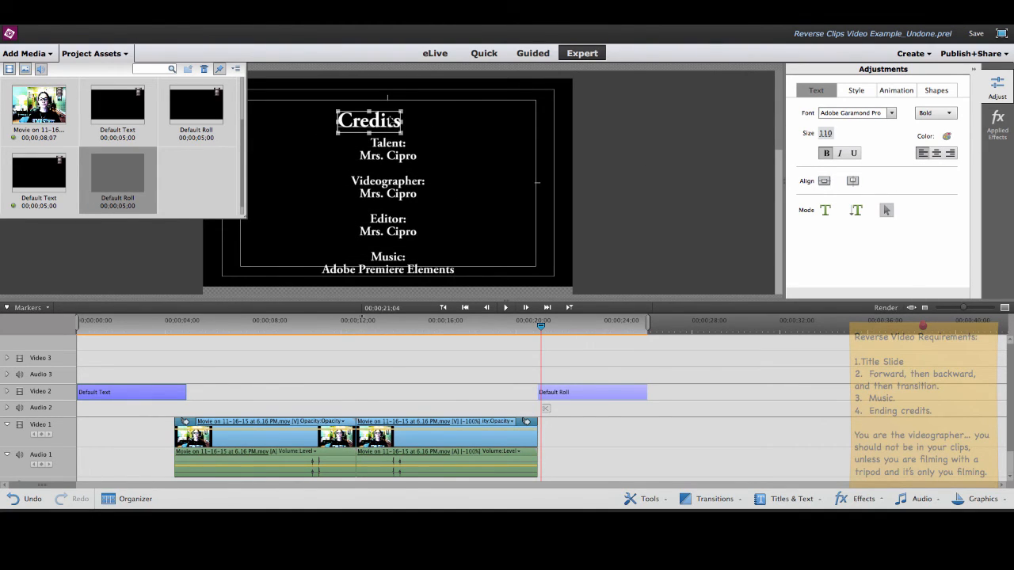
{"action": "left_click", "coordinate": [823, 180]}
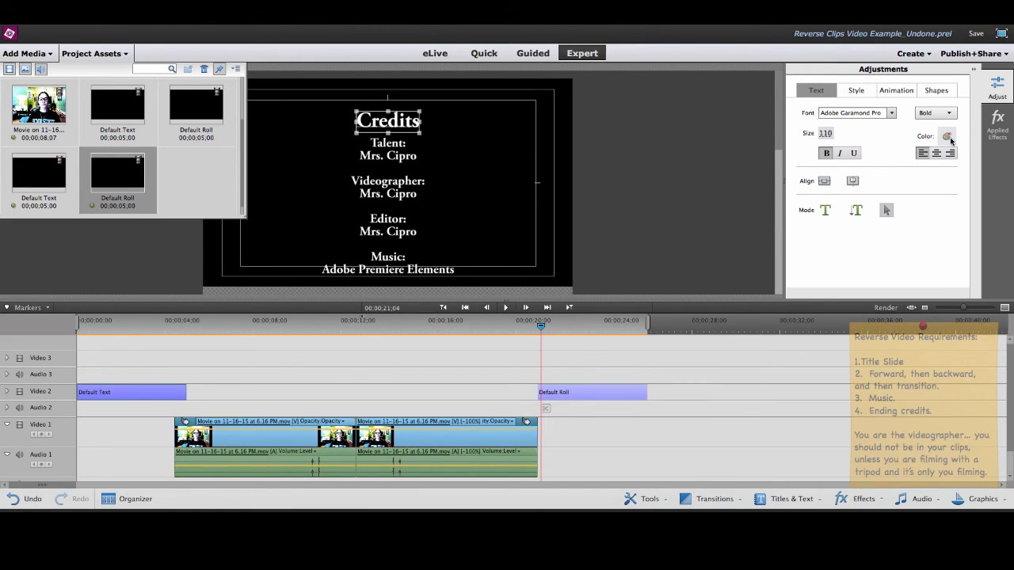
Step: Change the font of the Credits heading to Engravers MT
{"action": "left_click", "coordinate": [890, 112]}
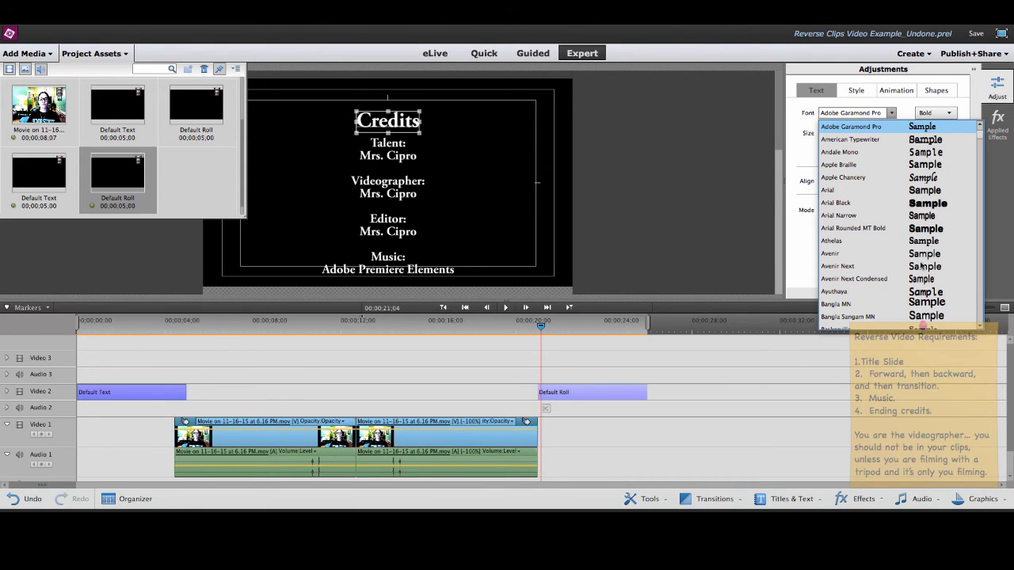
{"action": "scroll", "coordinate": [920, 267], "scroll_direction": "down", "scroll_amount": 6}
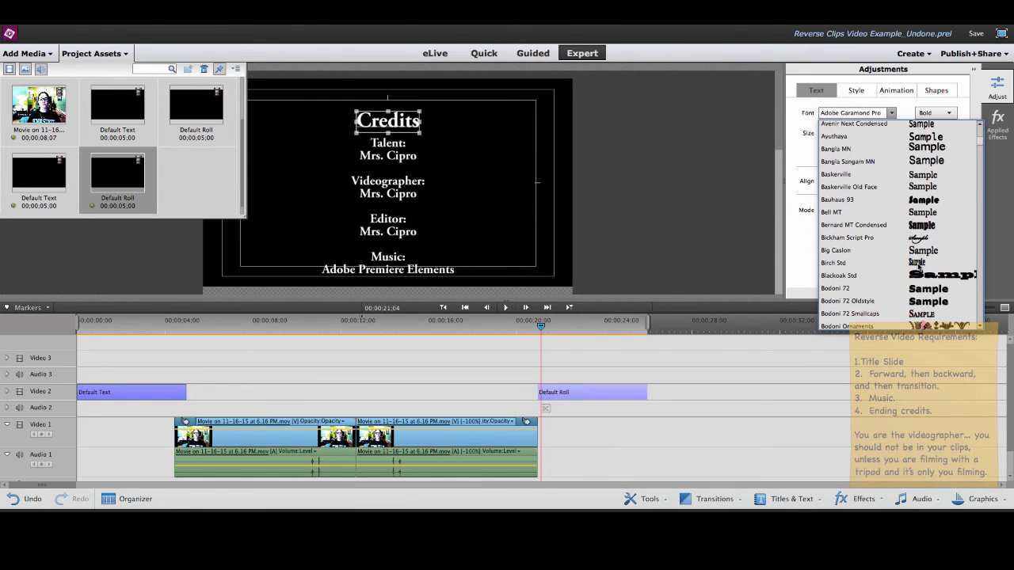
{"action": "scroll", "coordinate": [919, 267], "scroll_direction": "down", "scroll_amount": 10}
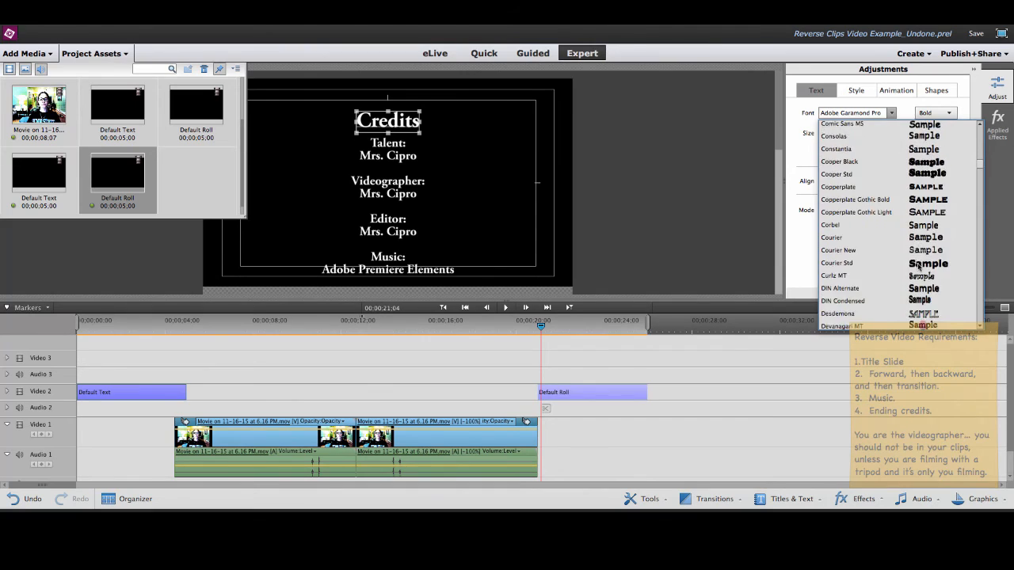
{"action": "scroll", "coordinate": [920, 267], "scroll_direction": "down", "scroll_amount": 5}
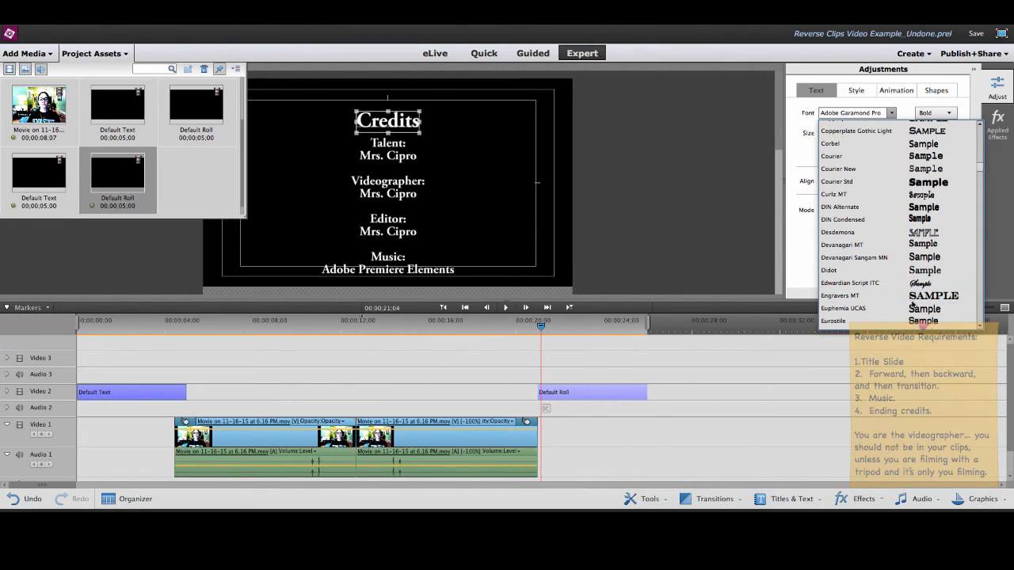
{"action": "left_click", "coordinate": [921, 298]}
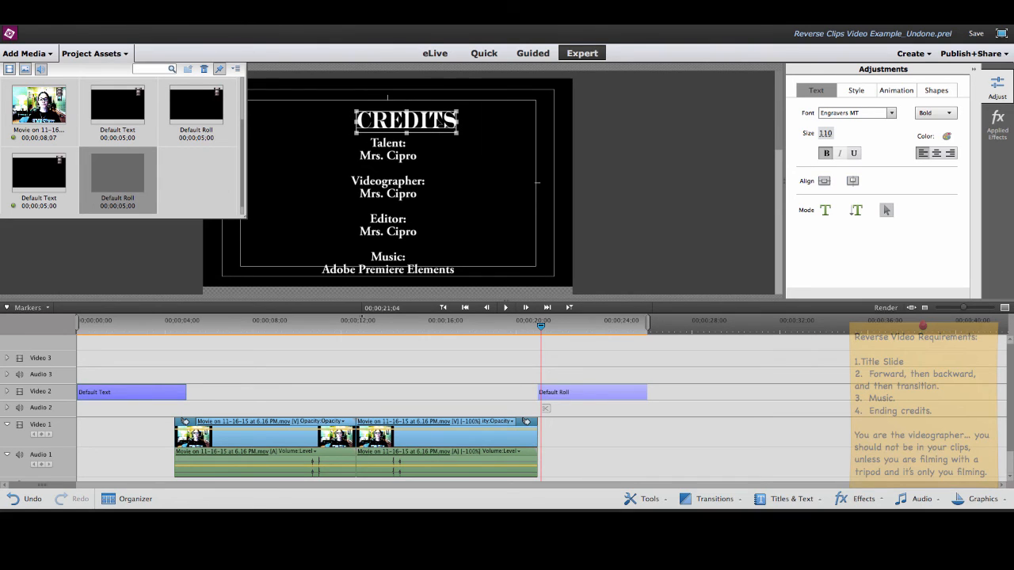
Step: Change the credit lines' font to Engravers MT and narrow their text block by squeezing it horizontally
{"action": "left_click", "coordinate": [415, 156]}
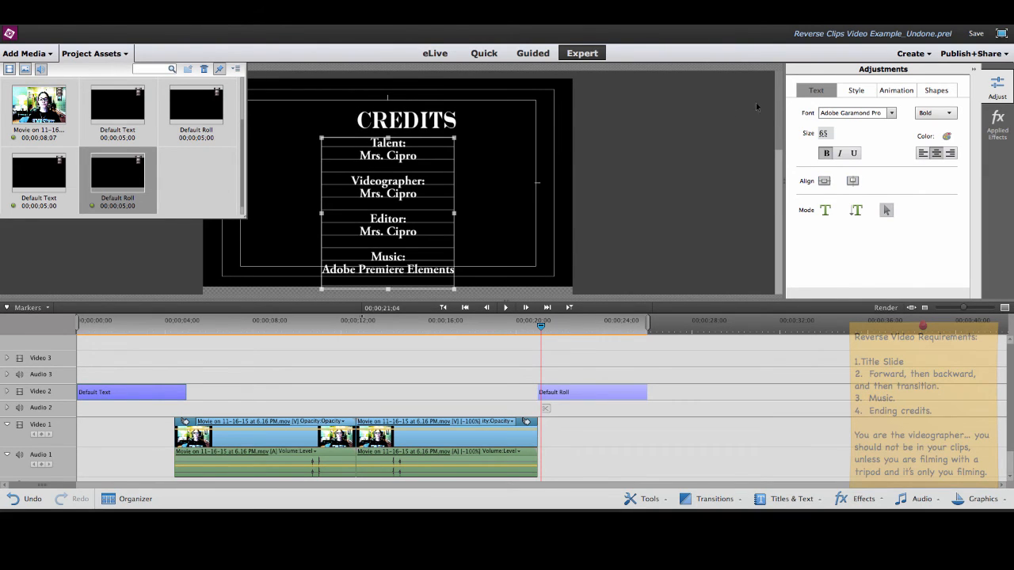
{"action": "left_click", "coordinate": [891, 112]}
{"action": "scroll", "coordinate": [915, 278], "scroll_direction": "down", "scroll_amount": 5}
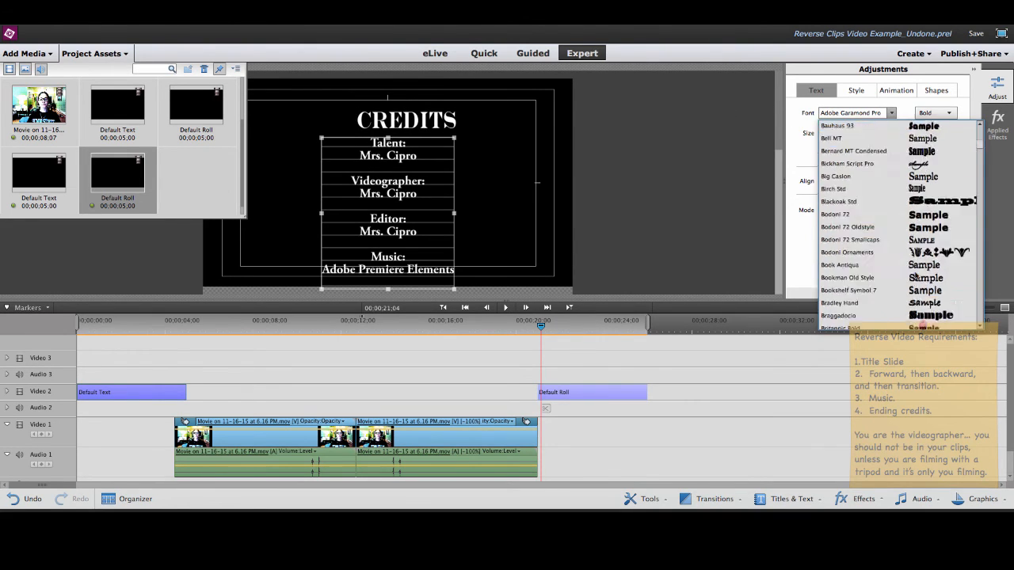
{"action": "scroll", "coordinate": [915, 275], "scroll_direction": "down", "scroll_amount": 10}
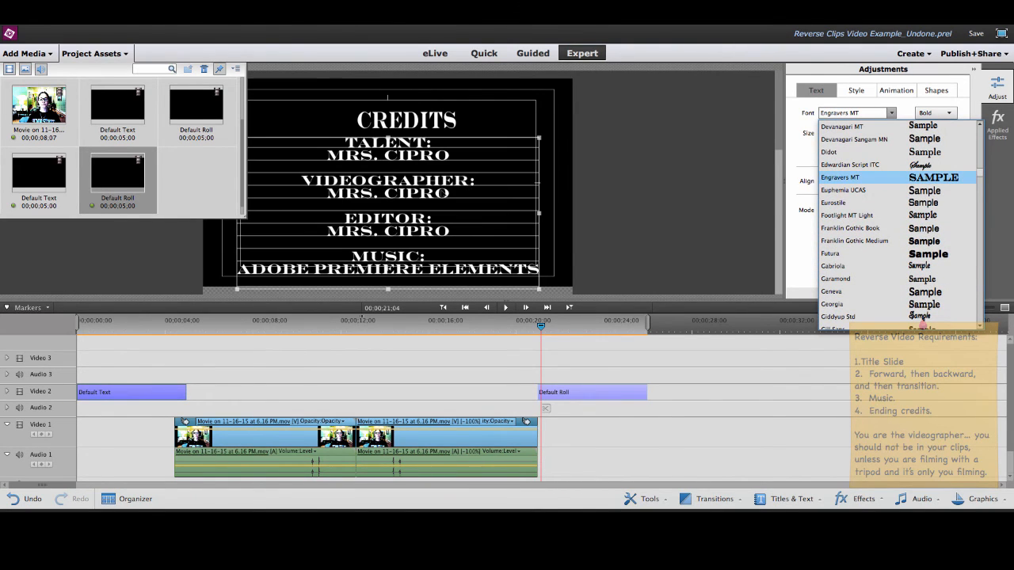
{"action": "left_click_drag", "start_coordinate": [540, 213], "coordinate": [413, 214]}
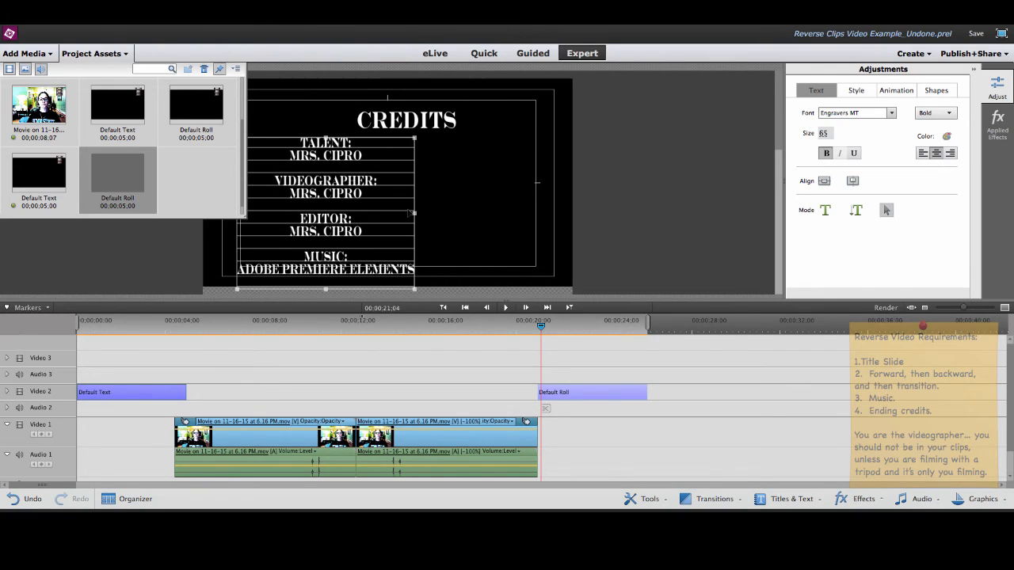
Step: Center the credit lines' text block and the resized Credits heading horizontally in the frame
{"action": "left_click", "coordinate": [823, 180]}
{"action": "left_click", "coordinate": [437, 126]}
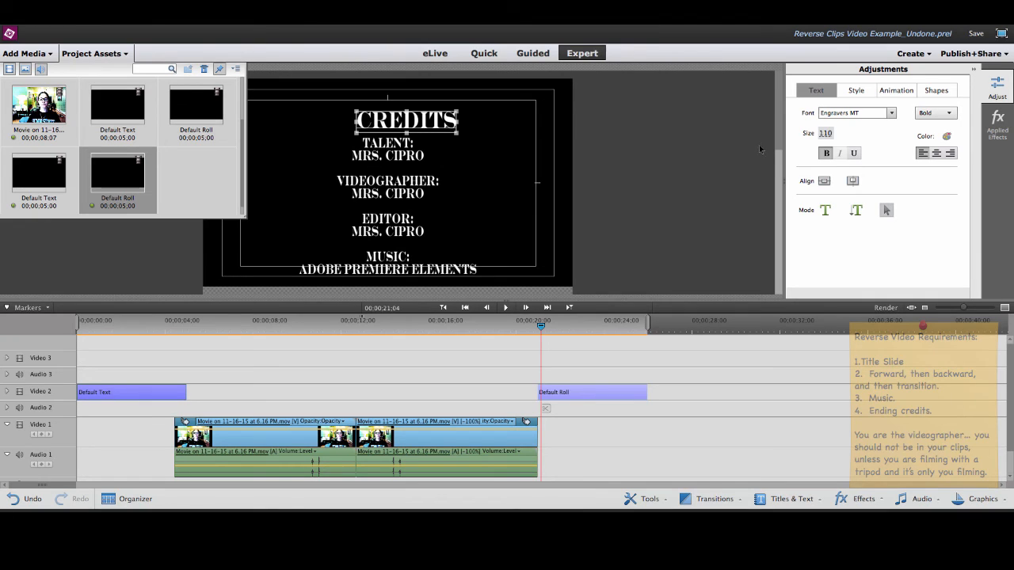
{"action": "left_click", "coordinate": [824, 181]}
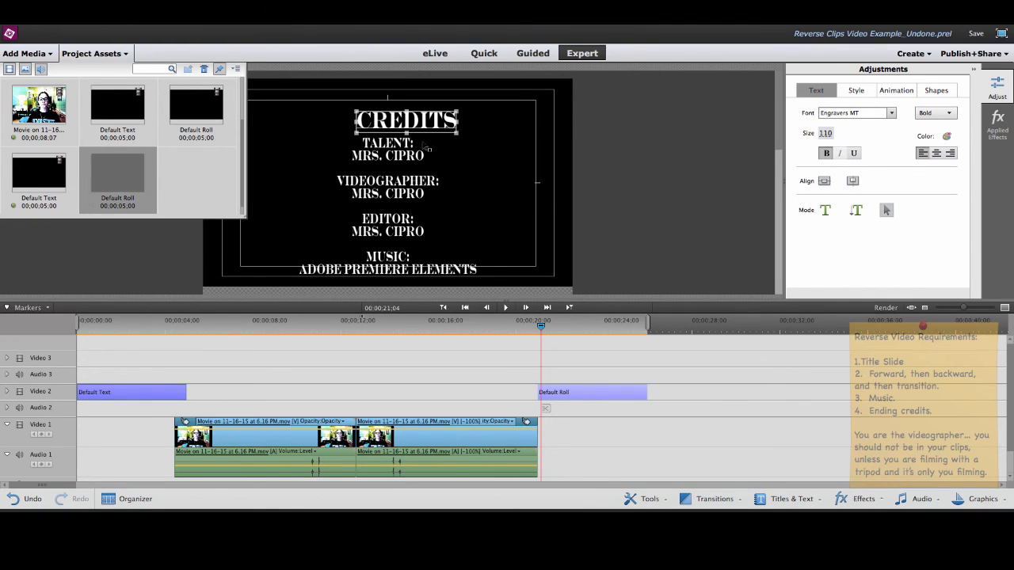
{"action": "left_click_drag", "start_coordinate": [437, 128], "coordinate": [420, 127]}
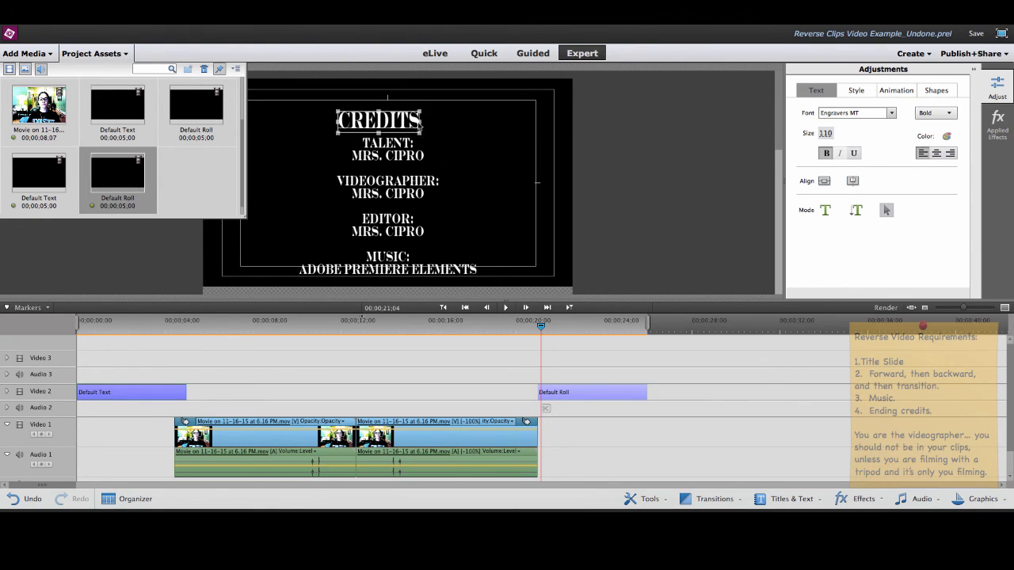
{"action": "left_click", "coordinate": [824, 182]}
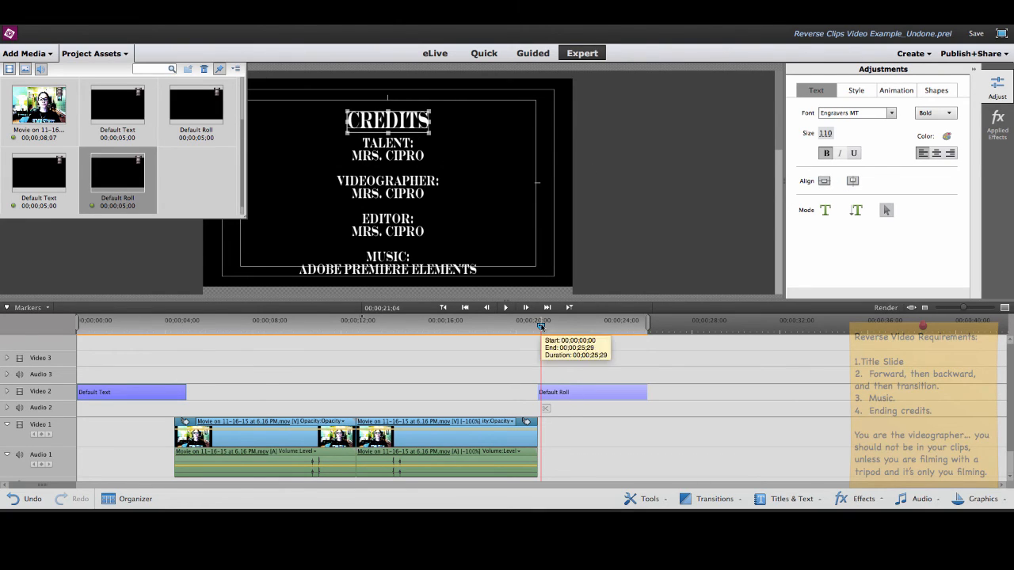
Step: Play back the end of the reversed footage and the rolling credits to check their speed
{"action": "left_click_drag", "start_coordinate": [542, 326], "coordinate": [526, 326]}
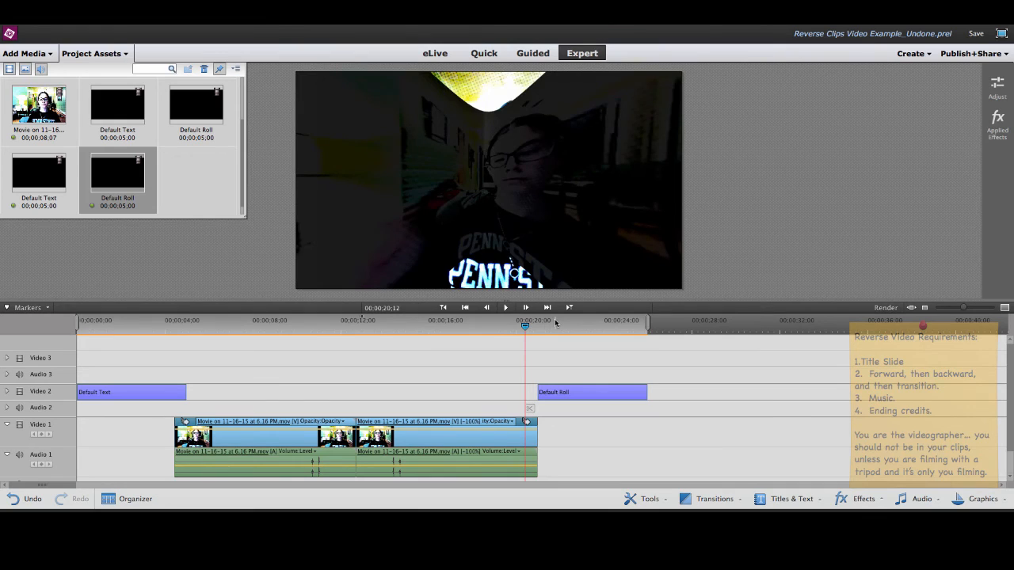
{"action": "key", "text": "space"}
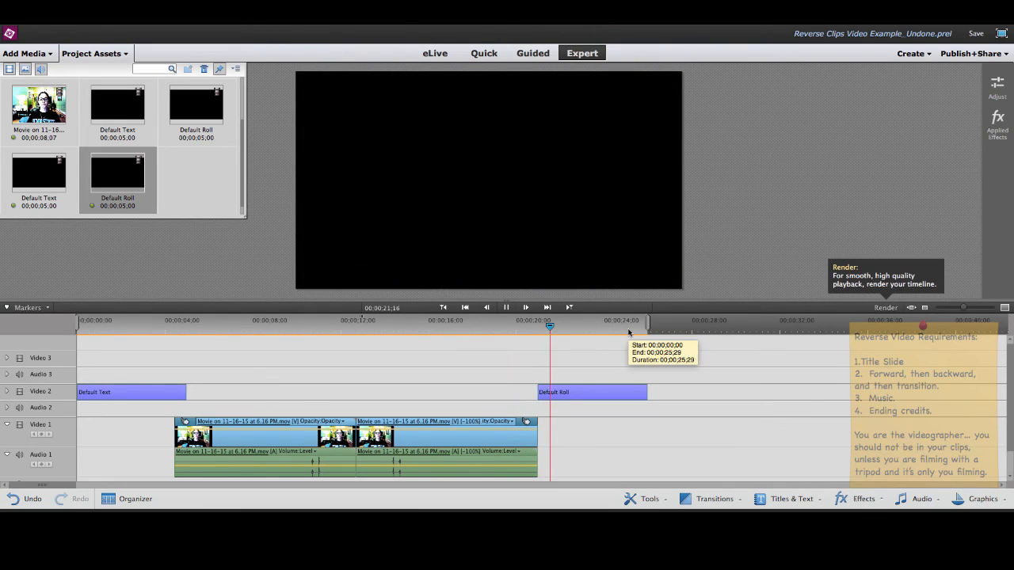
{"action": "key", "text": "space"}
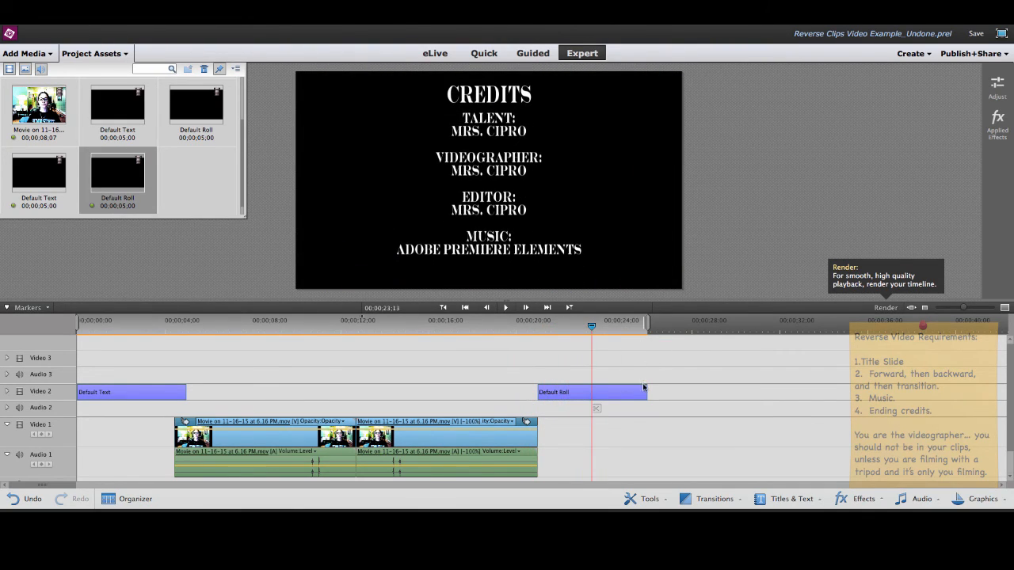
Step: Lengthen the rolling credits clip, shift it earlier to overlap the end of the reversed footage, and play back that section
{"action": "left_click_drag", "start_coordinate": [648, 394], "coordinate": [726, 394]}
{"action": "left_click_drag", "start_coordinate": [625, 392], "coordinate": [611, 393]}
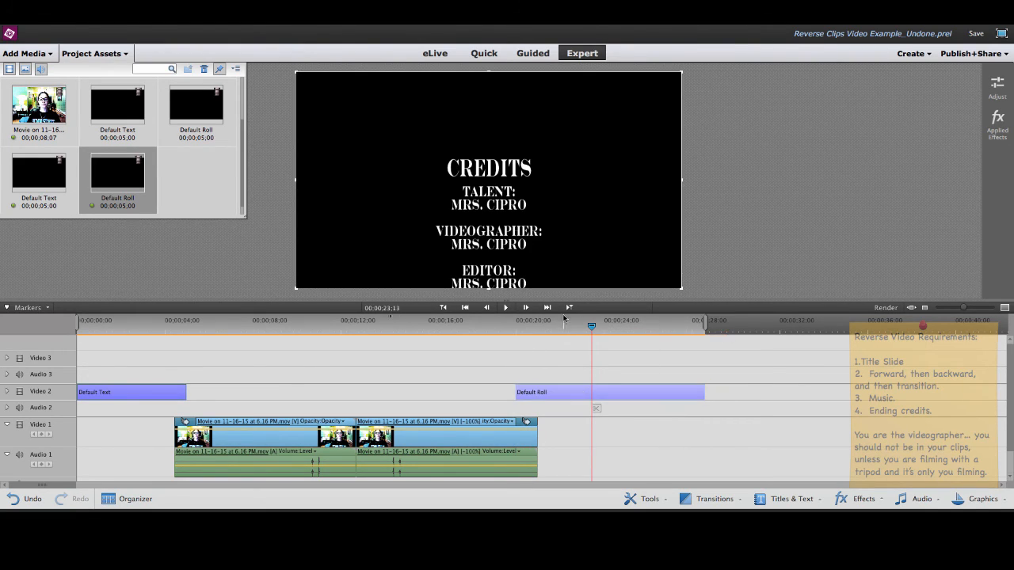
{"action": "left_click_drag", "start_coordinate": [591, 325], "coordinate": [500, 327]}
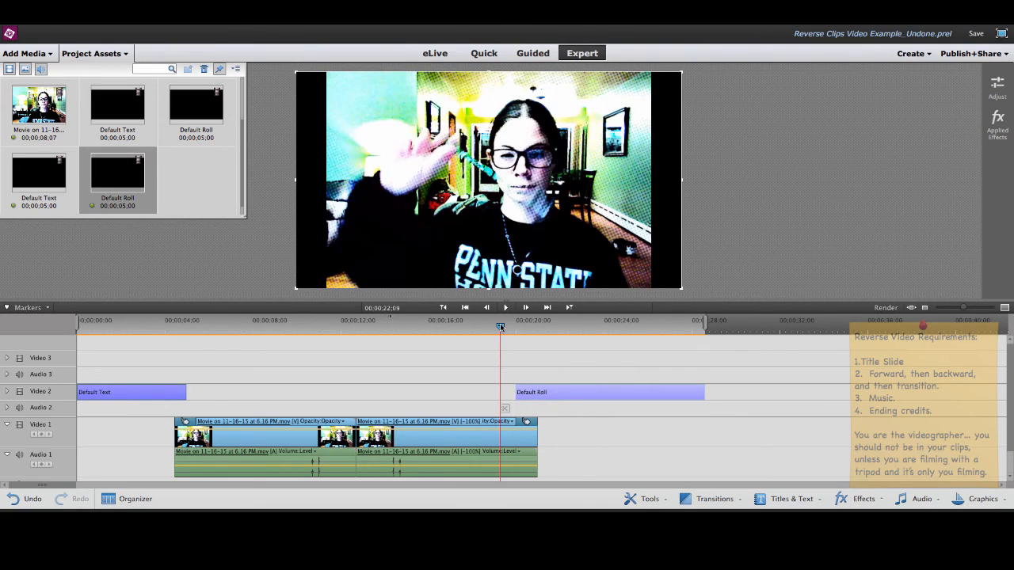
{"action": "key", "text": "space"}
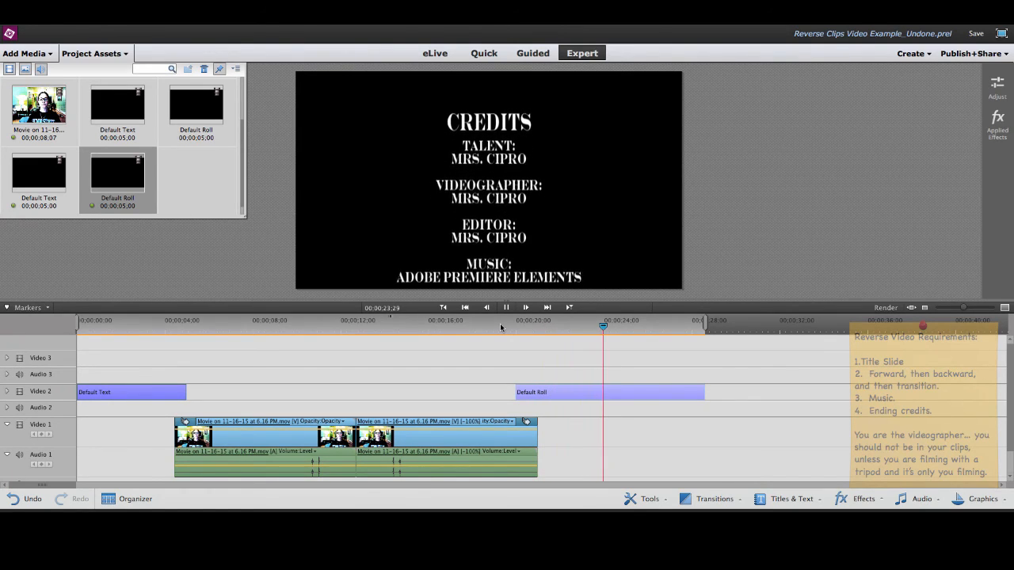
{"action": "key", "text": "space"}
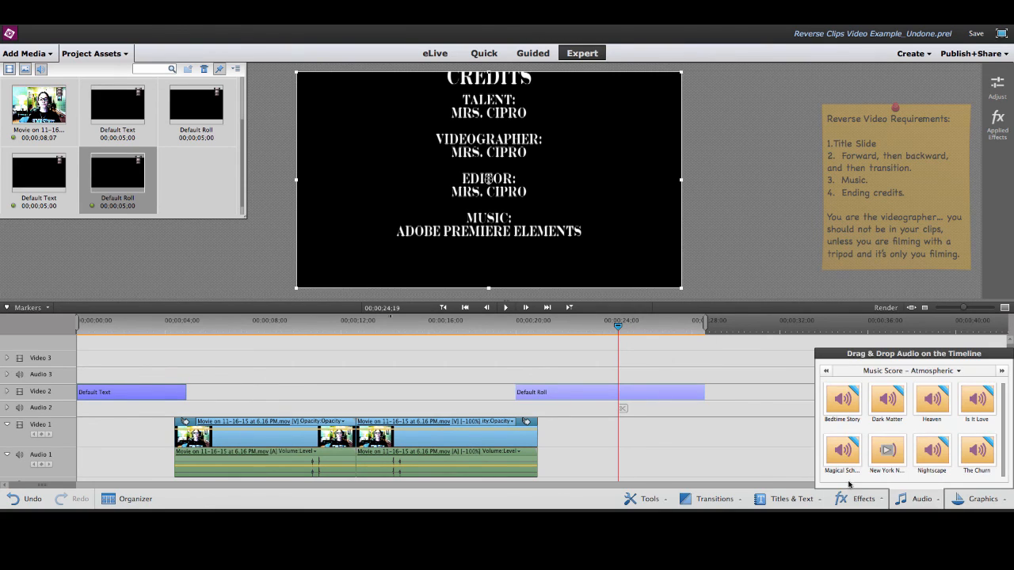
Step: Add the New York Night score from the Atmospheric music to the Audio 2 track, keeping its default score properties
{"action": "left_click", "coordinate": [889, 458]}
{"action": "left_click_drag", "start_coordinate": [895, 466], "coordinate": [841, 461]}
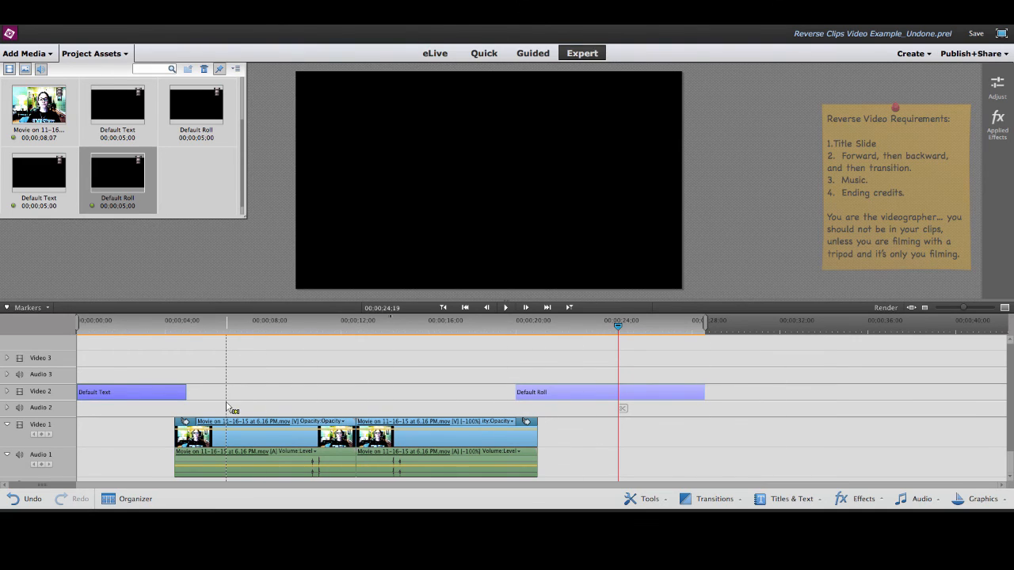
{"action": "left_click_drag", "start_coordinate": [228, 408], "coordinate": [223, 405]}
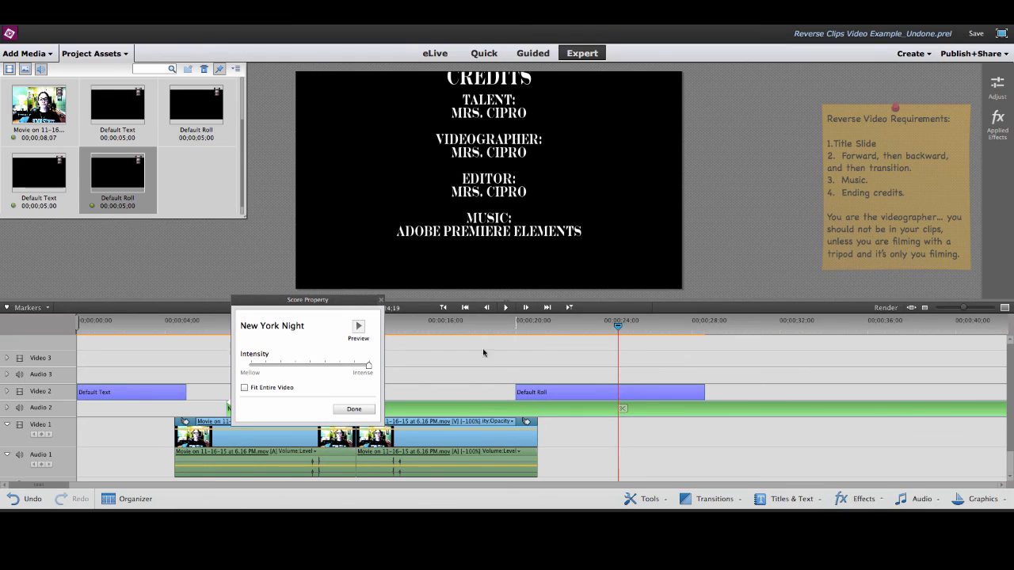
{"action": "left_click", "coordinate": [354, 409]}
Step: Move the New York Night music to the start of the timeline and adjust its end to match the end of the credits
{"action": "left_click_drag", "start_coordinate": [494, 411], "coordinate": [347, 414]}
{"action": "left_click_drag", "start_coordinate": [557, 407], "coordinate": [575, 409]}
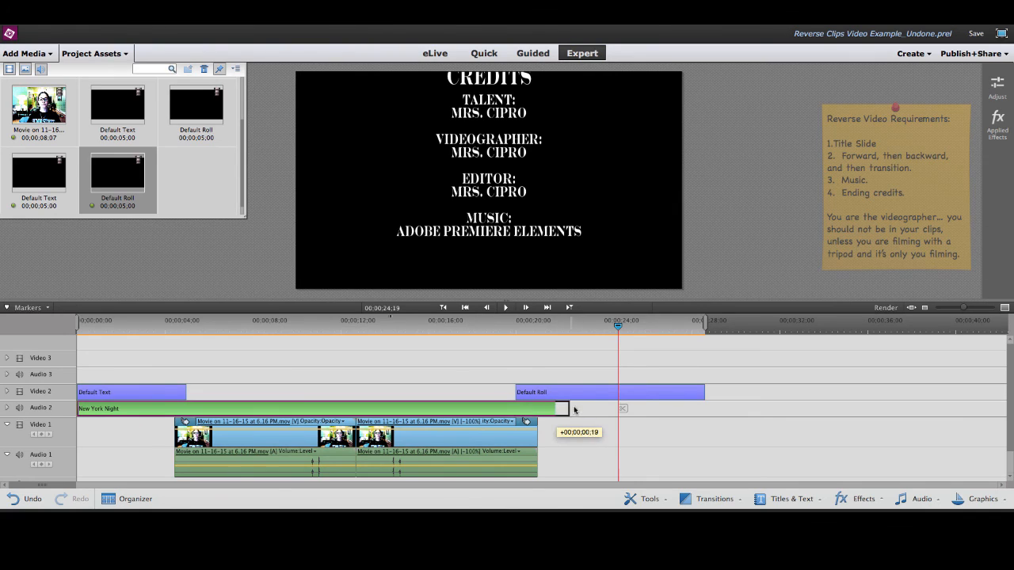
{"action": "left_click_drag", "start_coordinate": [707, 408], "coordinate": [706, 409]}
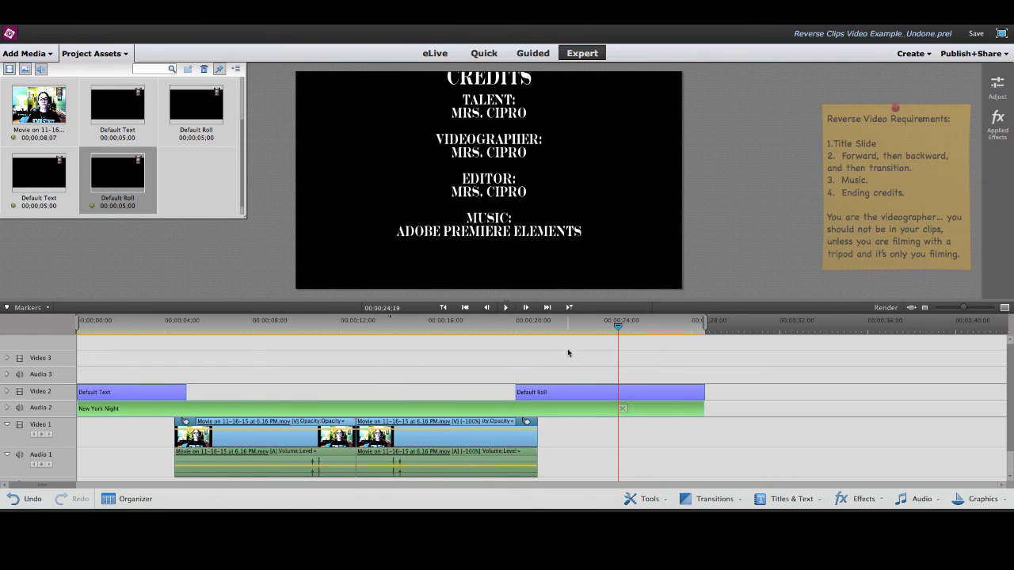
Step: Play back the whole video from the beginning to review the titles, clips, music and credits
{"action": "left_click_drag", "start_coordinate": [617, 326], "coordinate": [69, 346]}
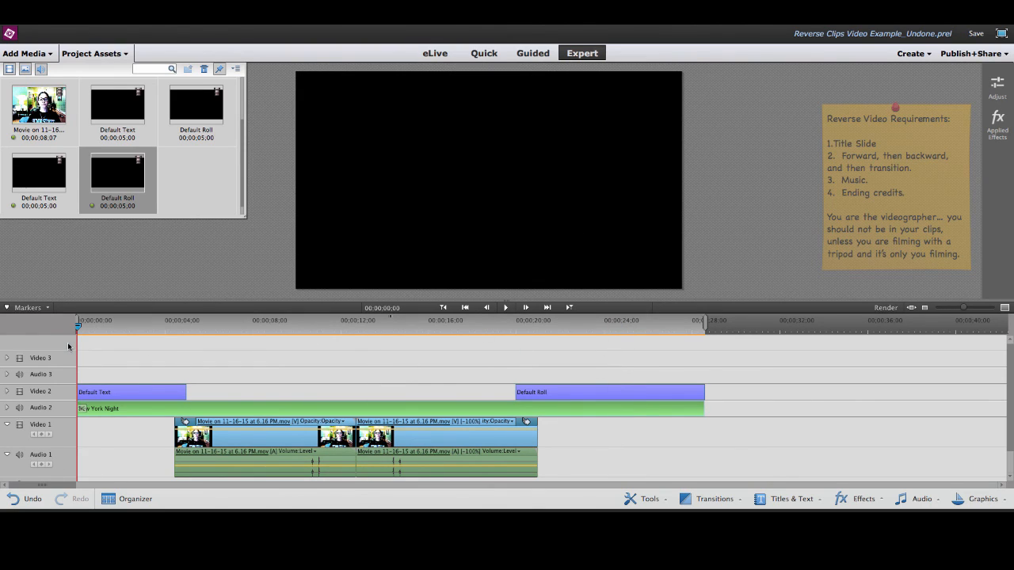
{"action": "key", "text": "space"}
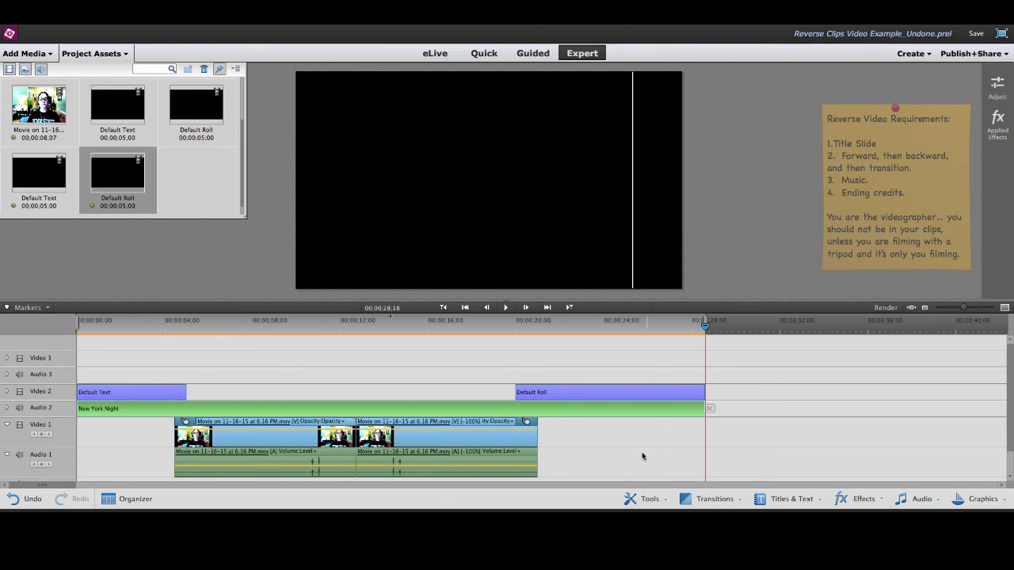
{"action": "left_click", "coordinate": [826, 12]}
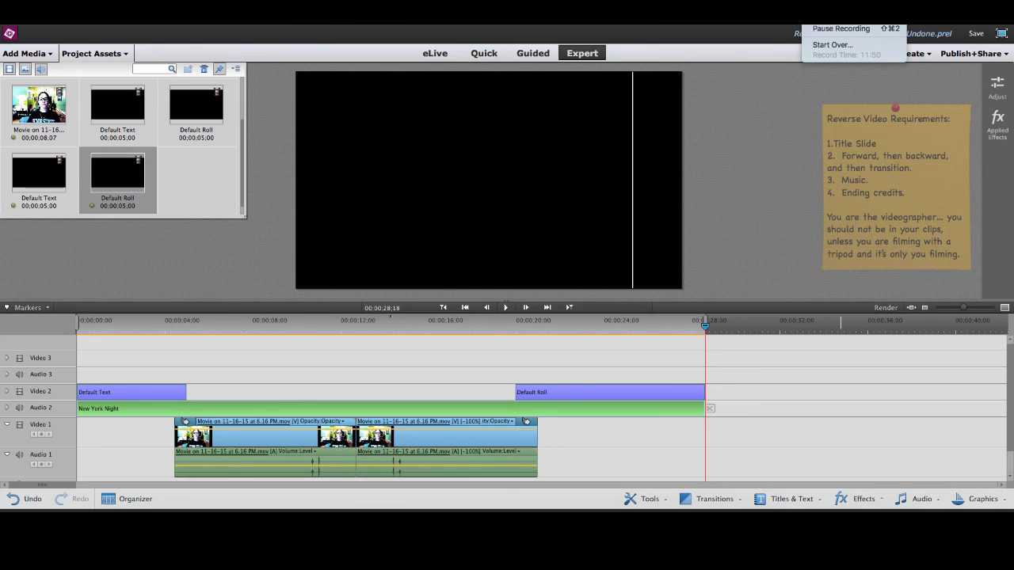